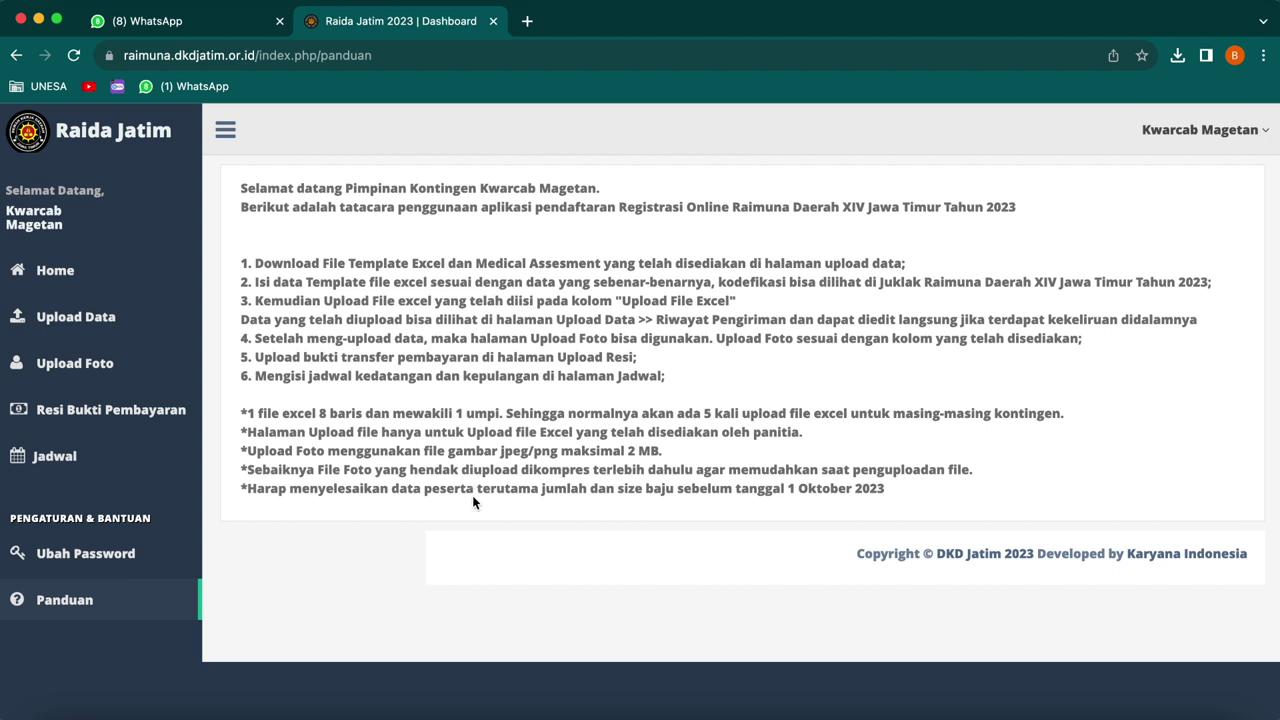
- From the Upload Data page, download the biodata Excel template and the Medical Assesment form
click(104, 329)
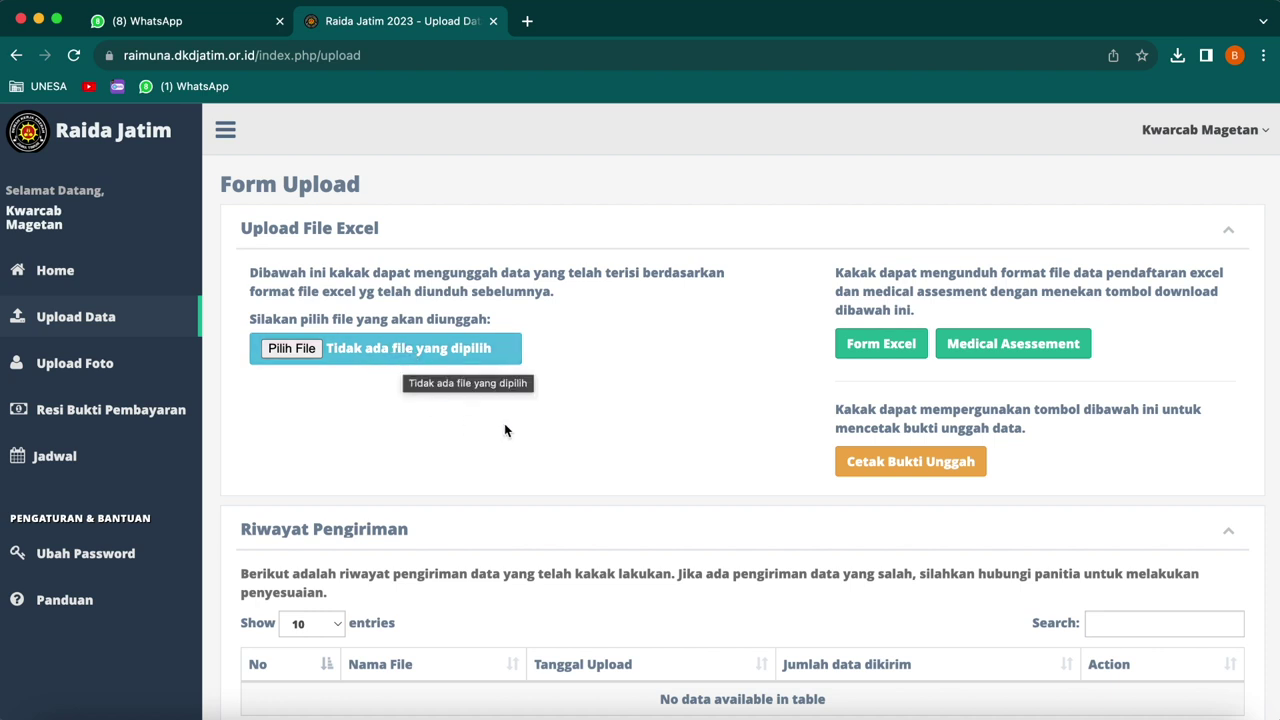
click(873, 348)
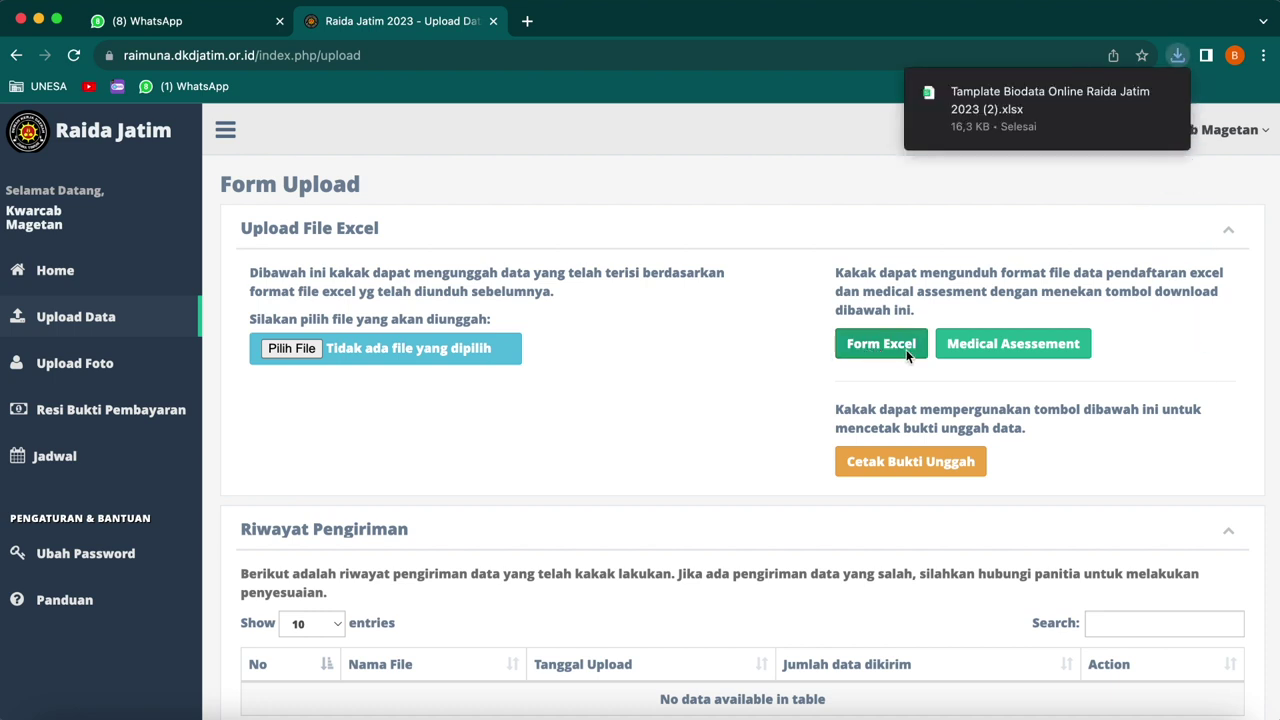
click(1004, 344)
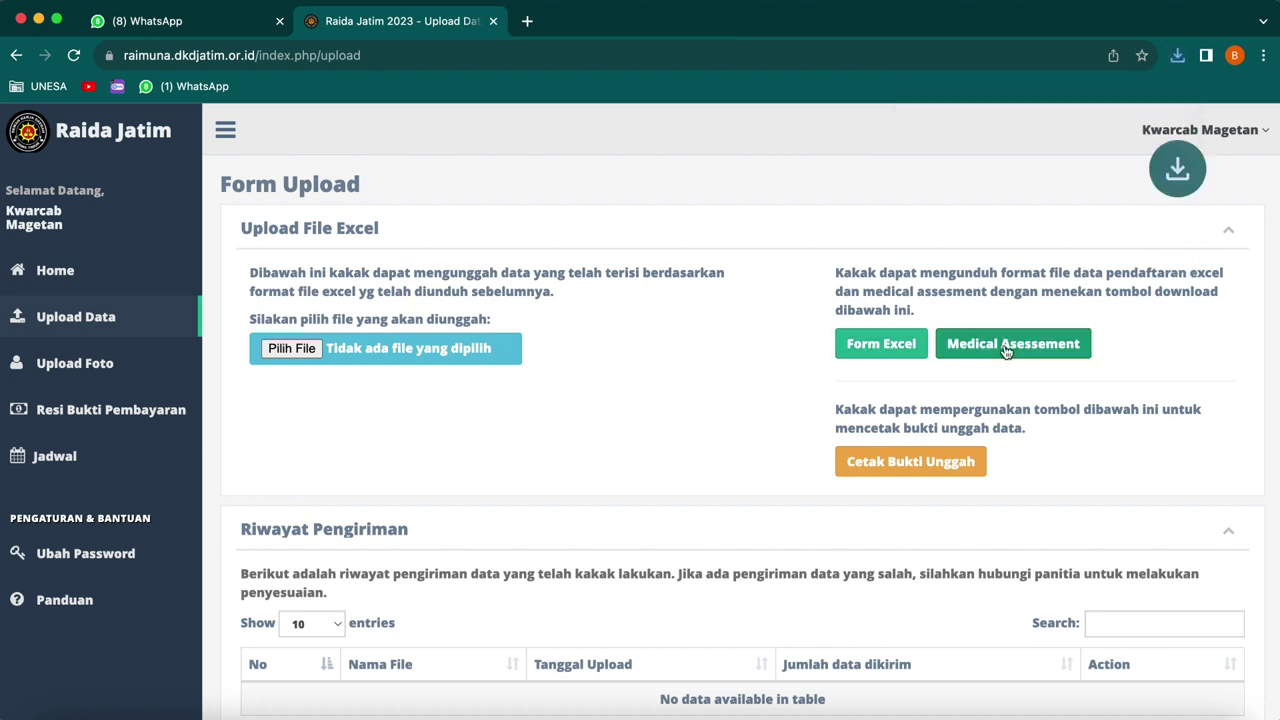
click(1179, 57)
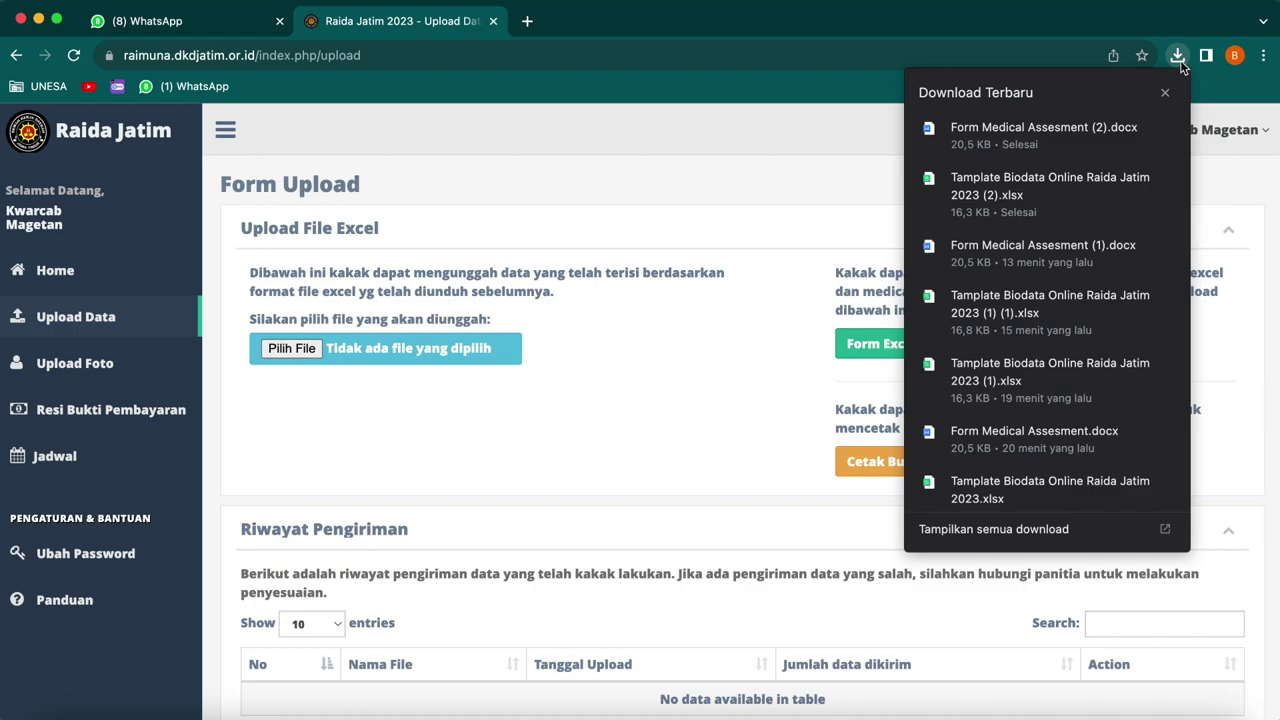
- Open the downloaded biodata template xlsx in WPS Office Spreadsheet
click(1024, 195)
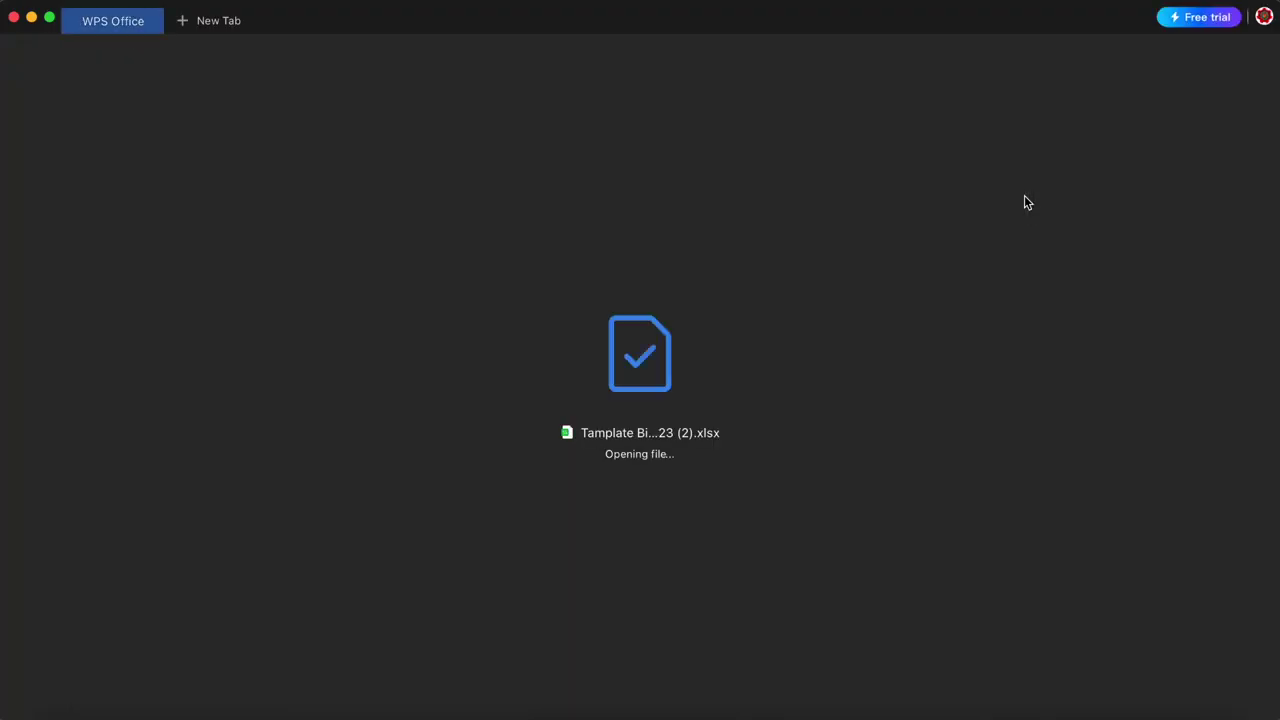
mouse_move(186, 712)
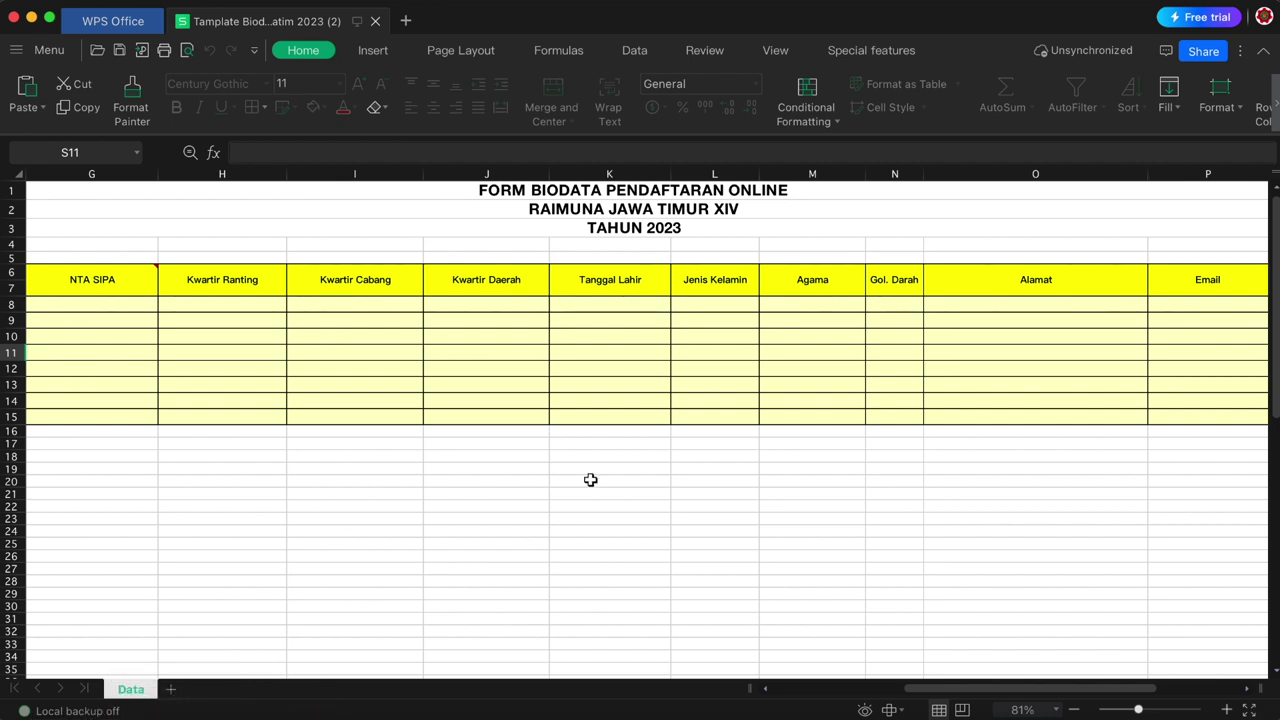
drag(943, 688, 785, 692)
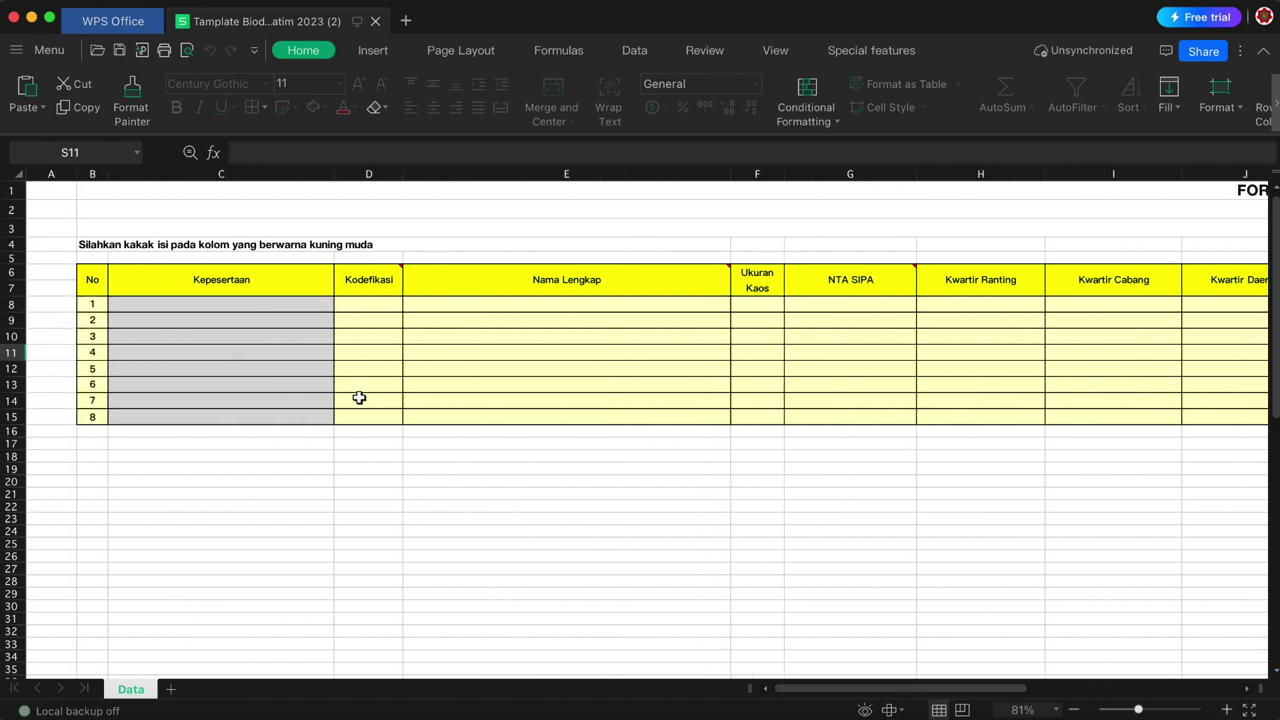
- Set Kodefikasi to A.01 in D8 and B.03 in D9
click(357, 304)
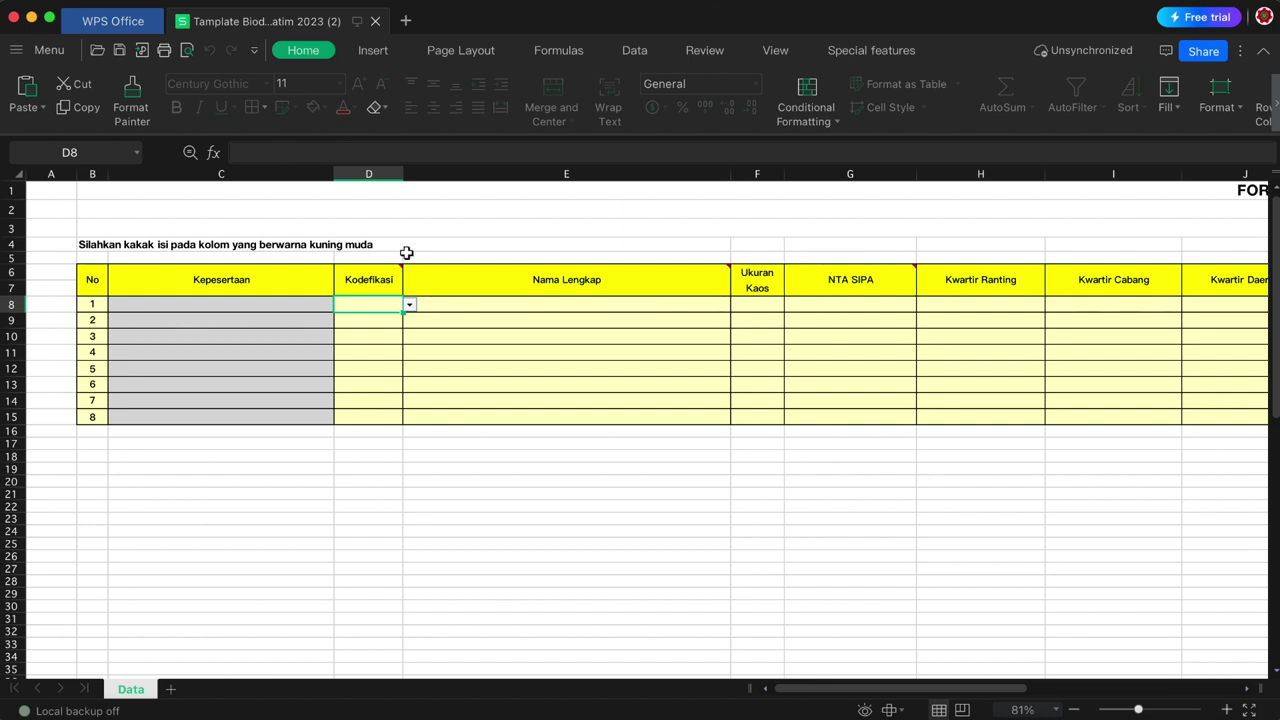
click(410, 307)
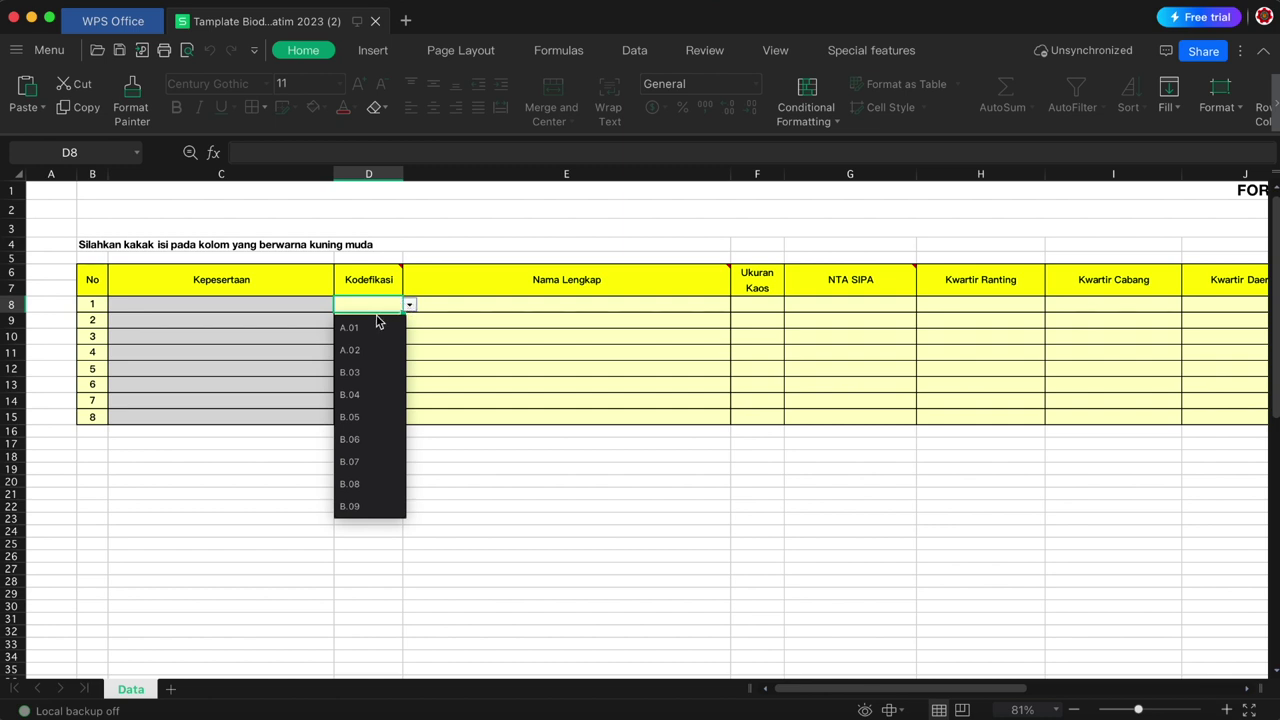
click(368, 327)
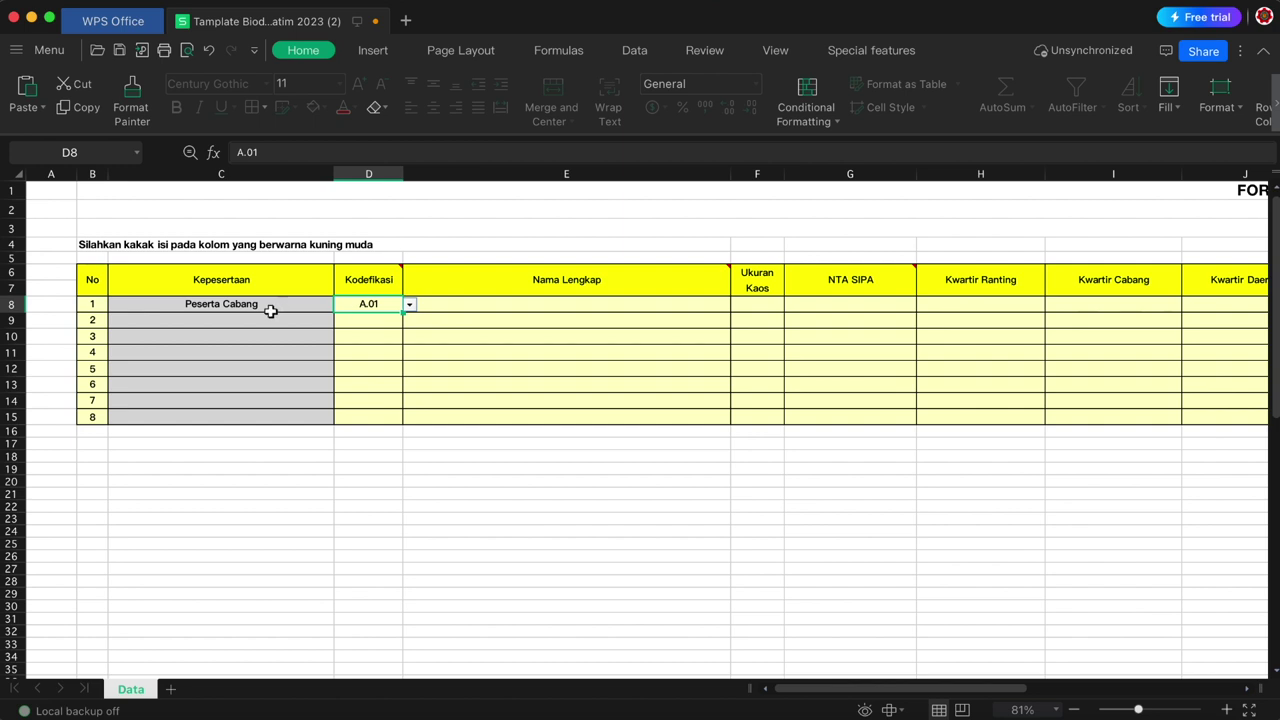
click(380, 320)
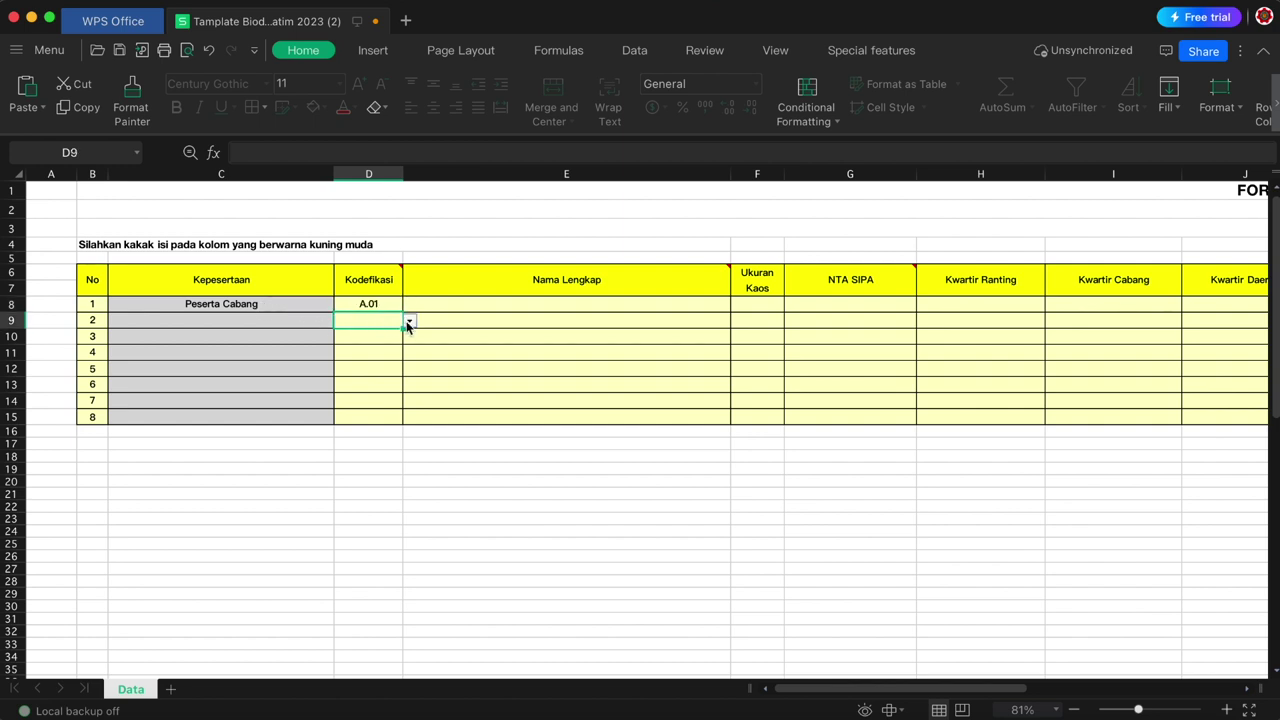
click(409, 321)
click(357, 394)
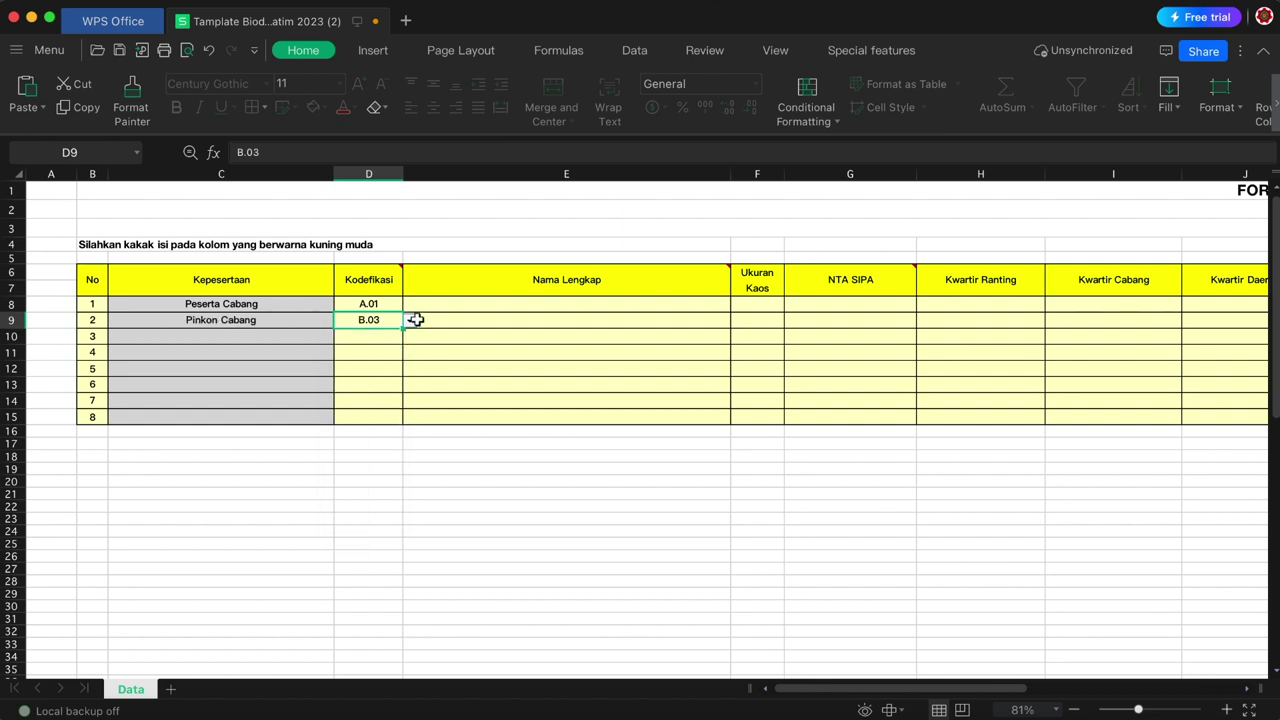
click(552, 305)
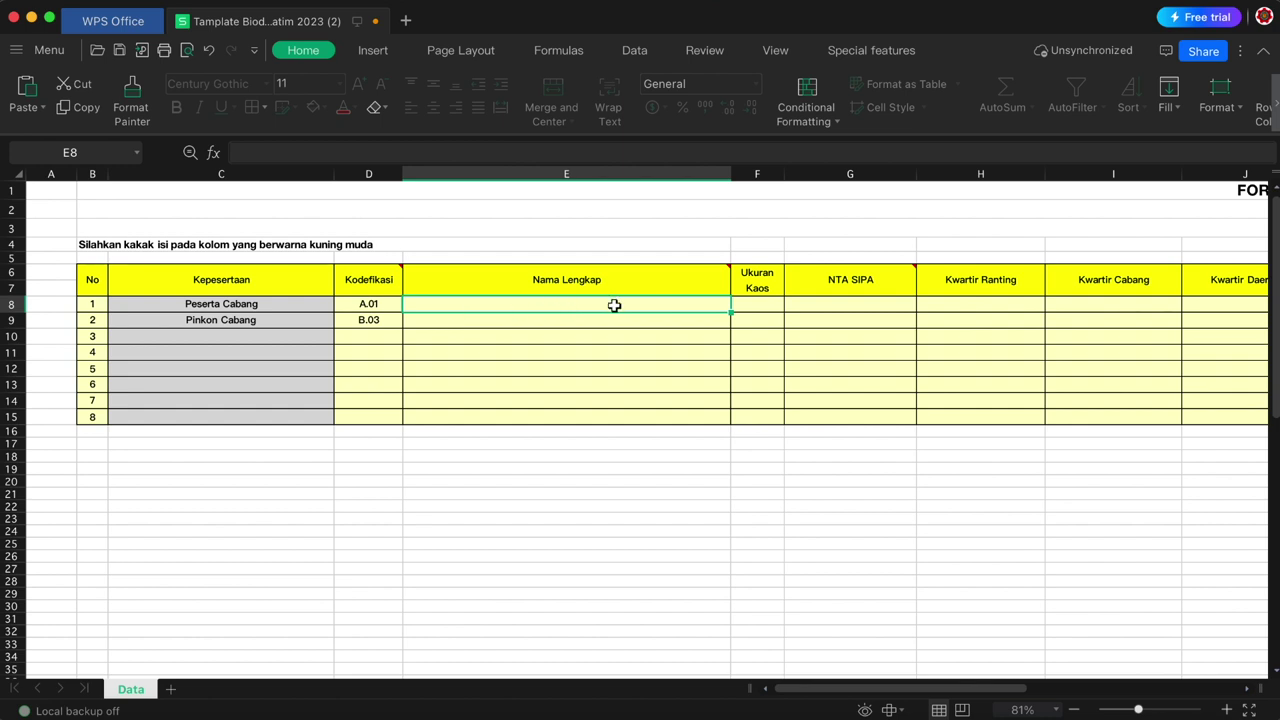
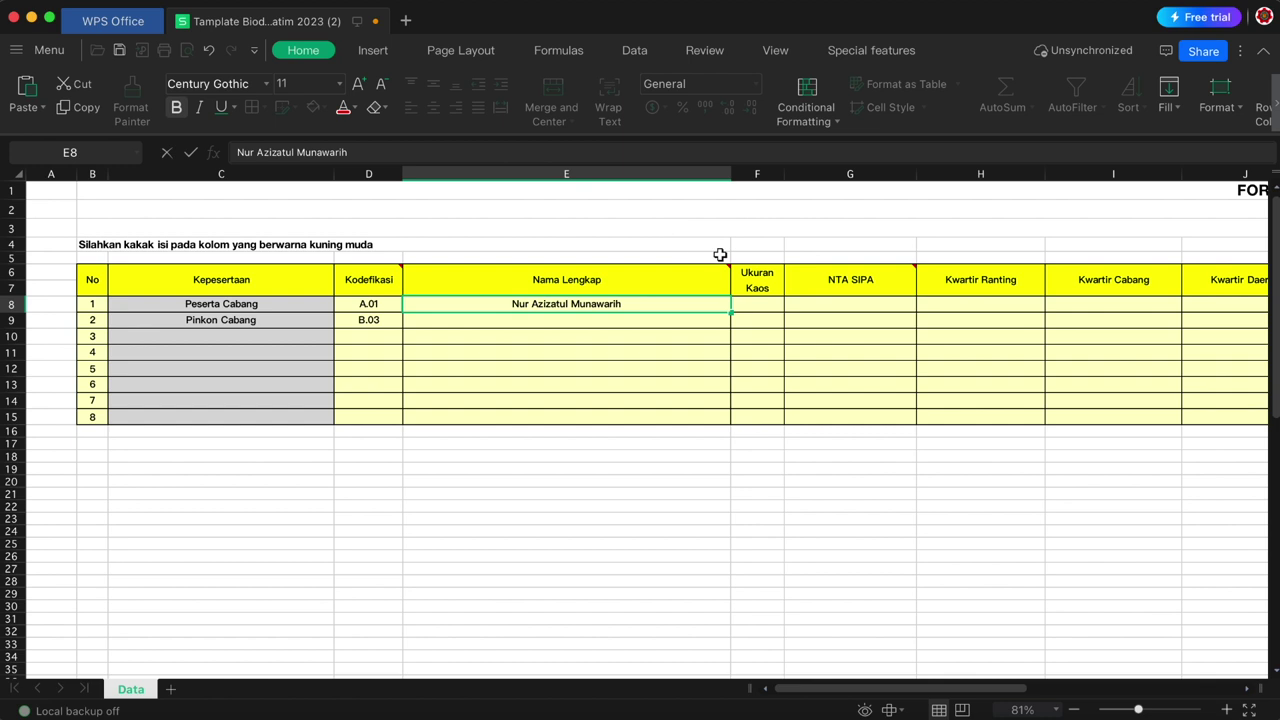
- Enter participant 1's full name in E8 and set their Ukuran Kaos to XL
click(760, 302)
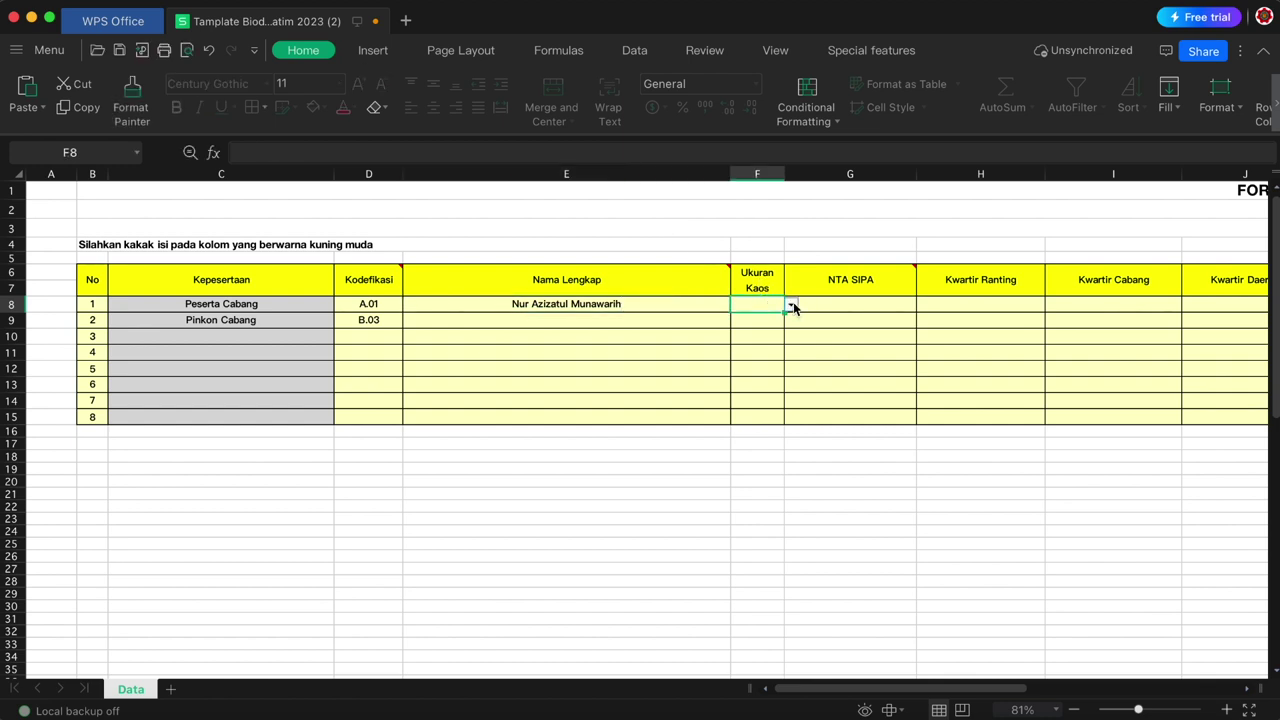
click(790, 305)
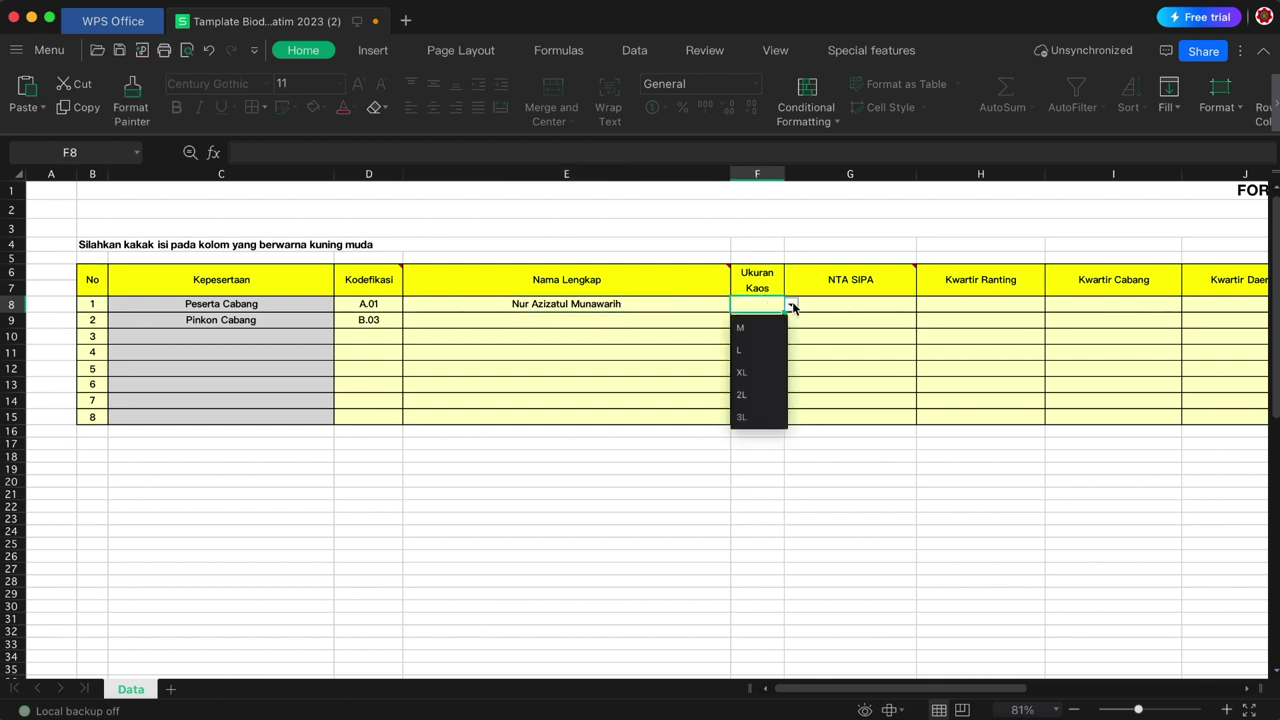
click(755, 373)
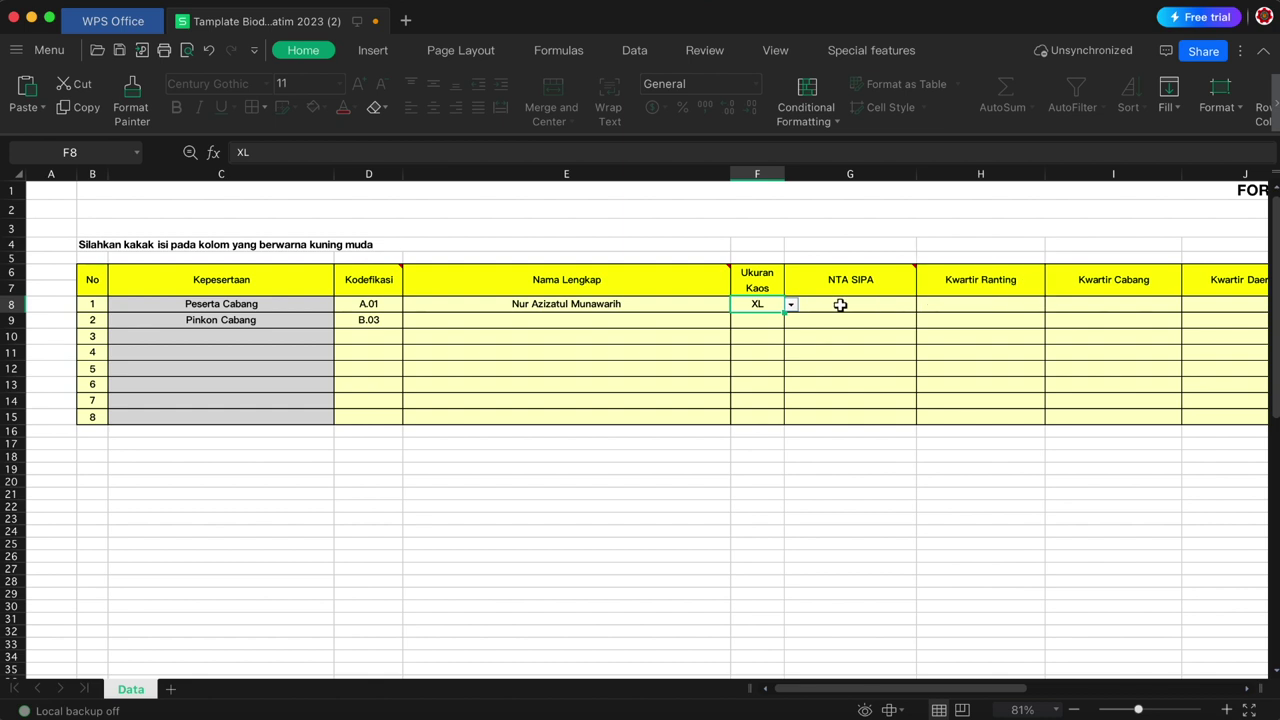
click(840, 305)
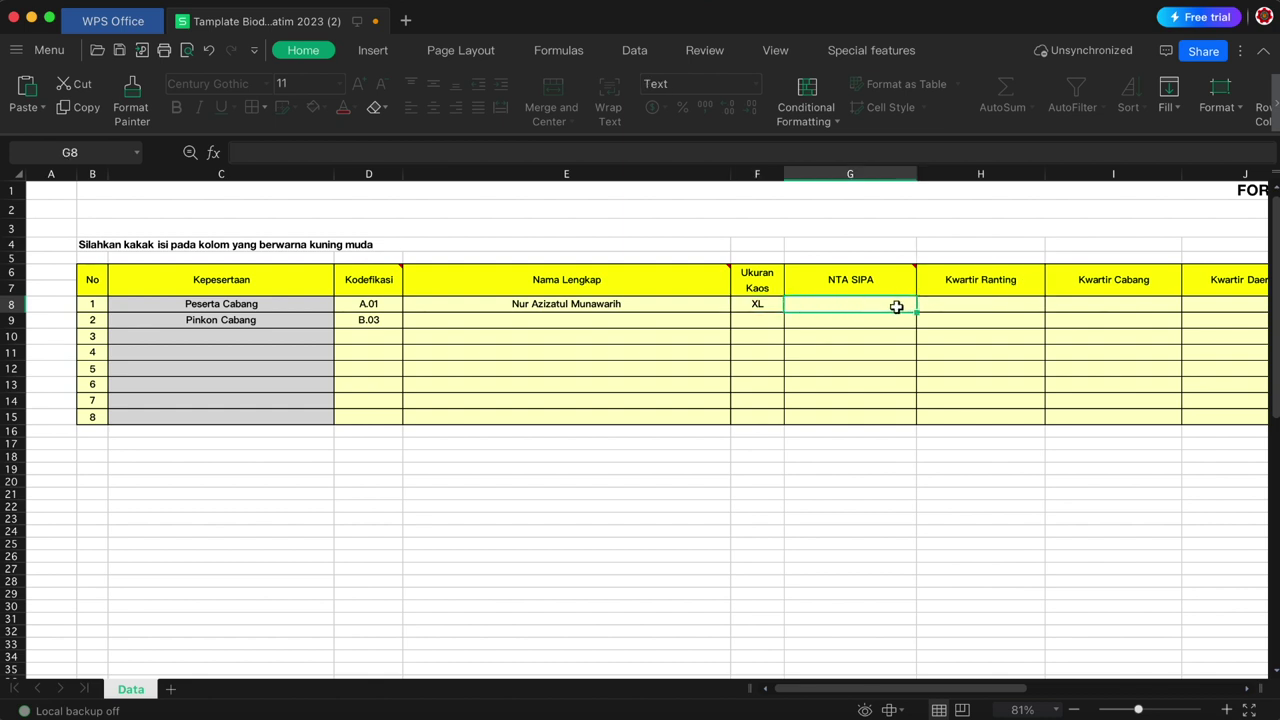
mouse_move(891, 292)
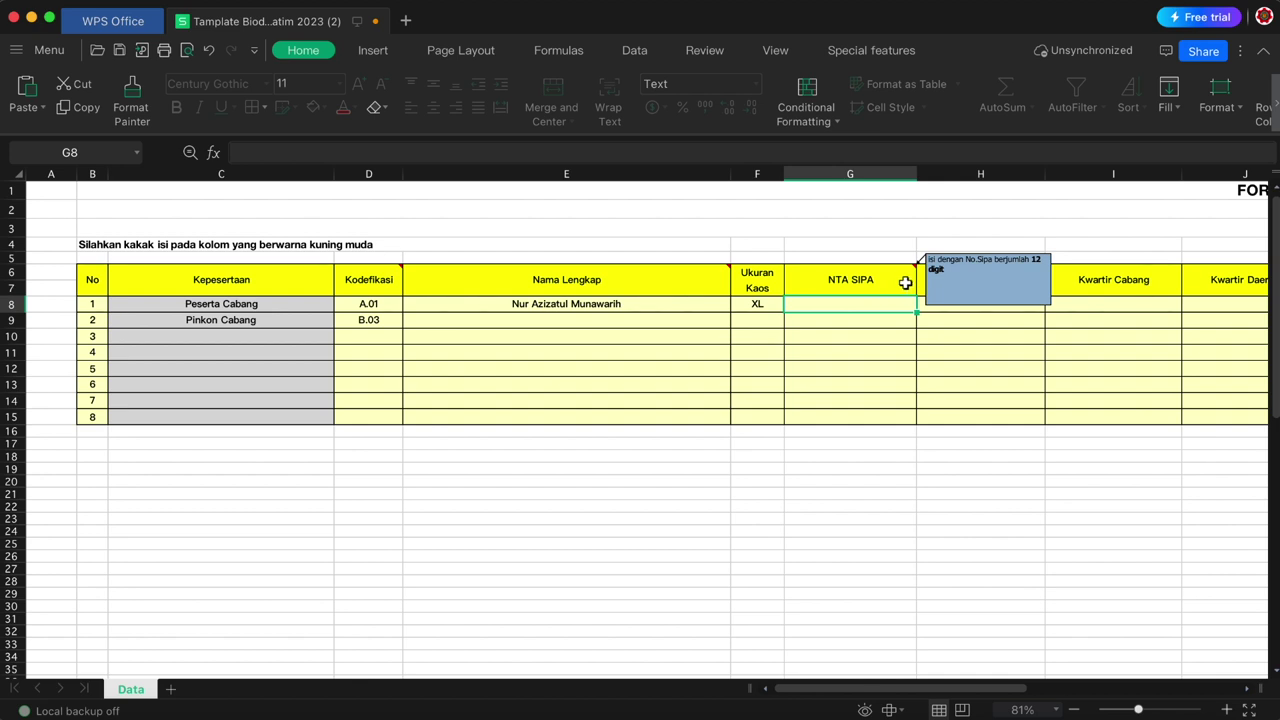
click(921, 305)
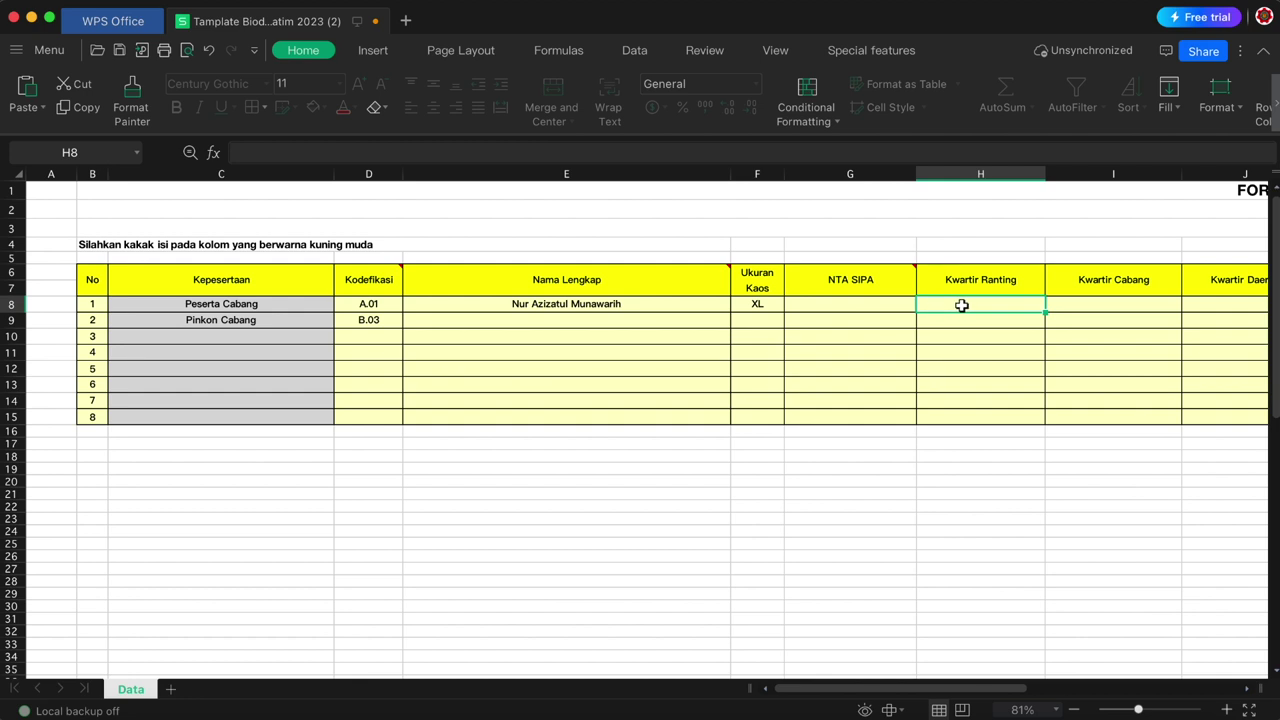
key(Right)
key(Right)
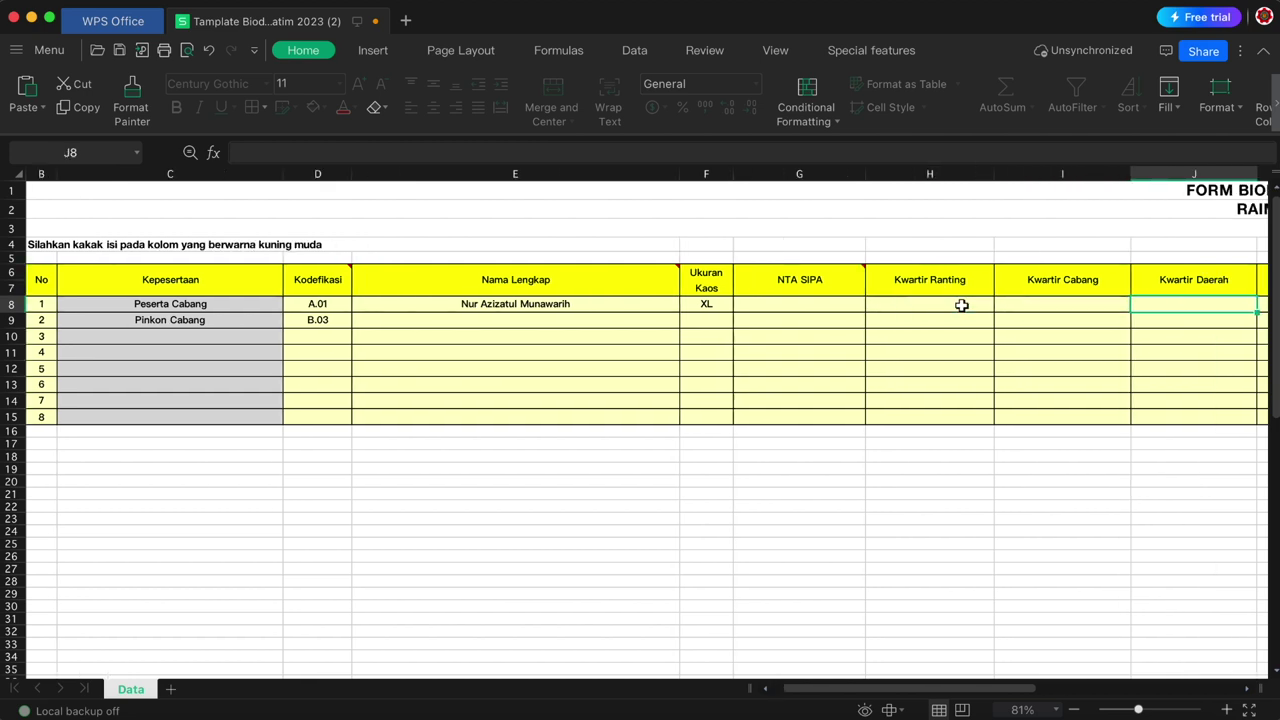
key(Right)
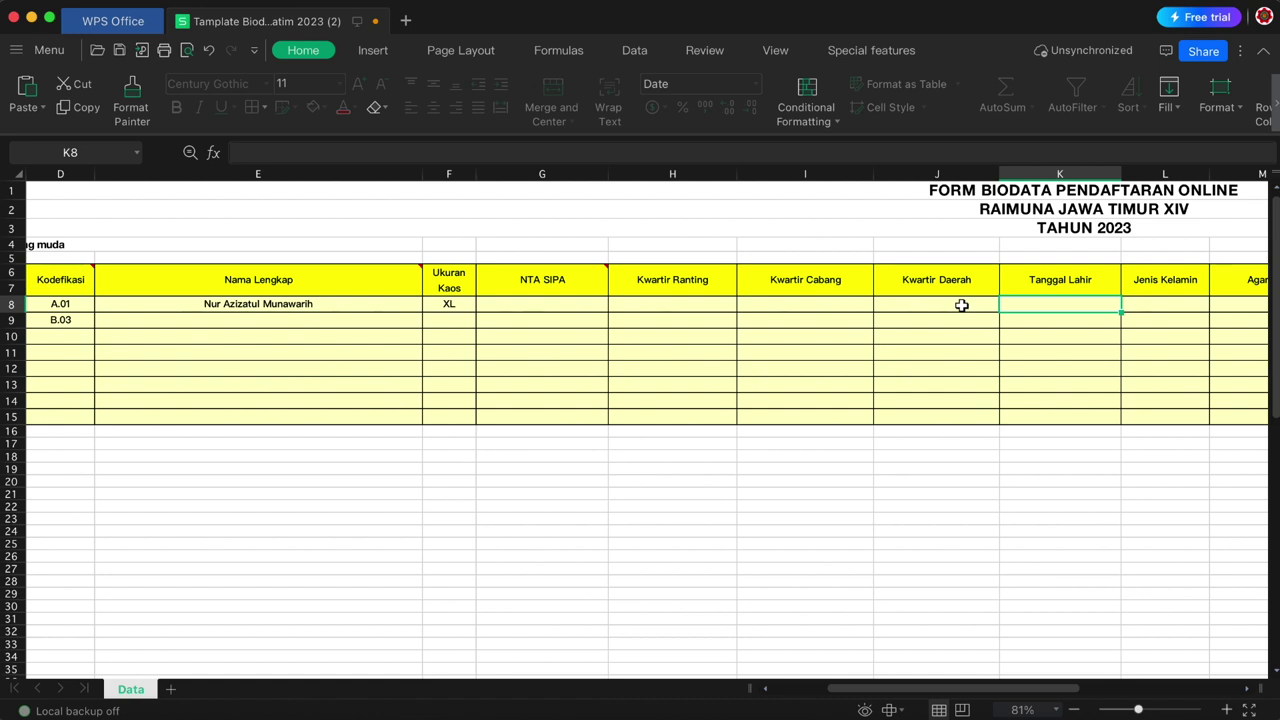
key(Right)
key(Right)
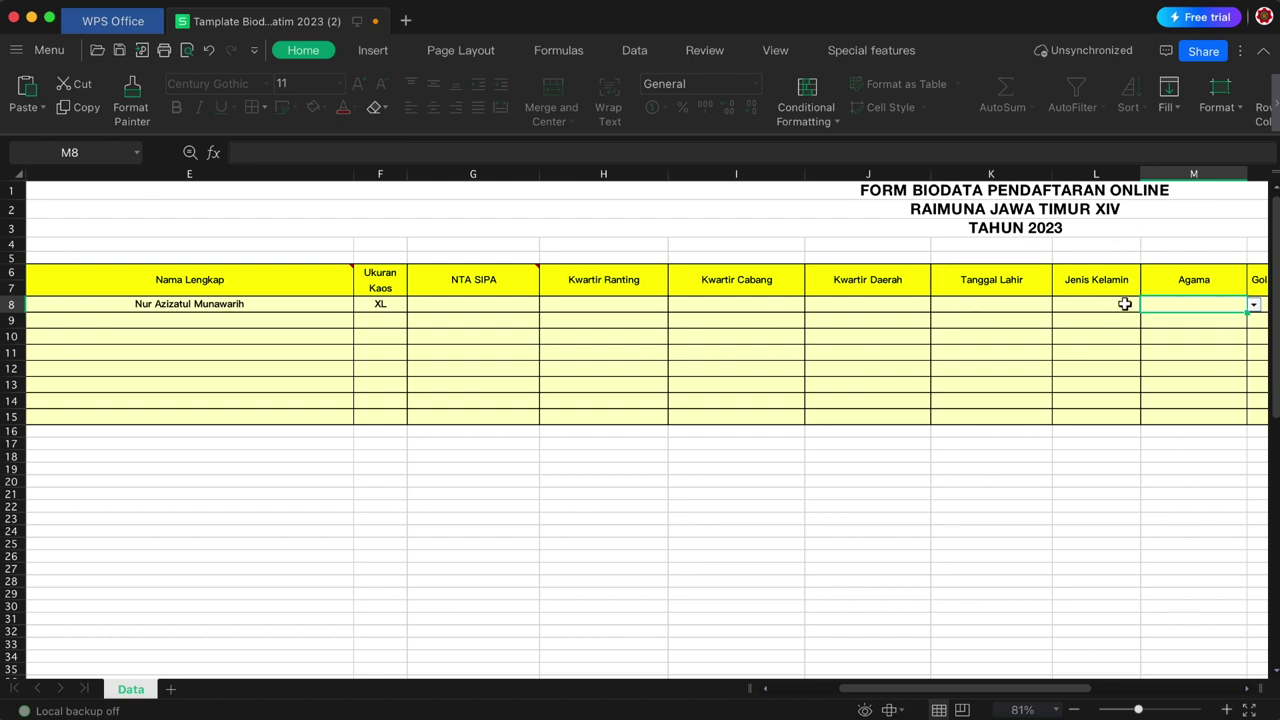
click(1124, 305)
click(1147, 305)
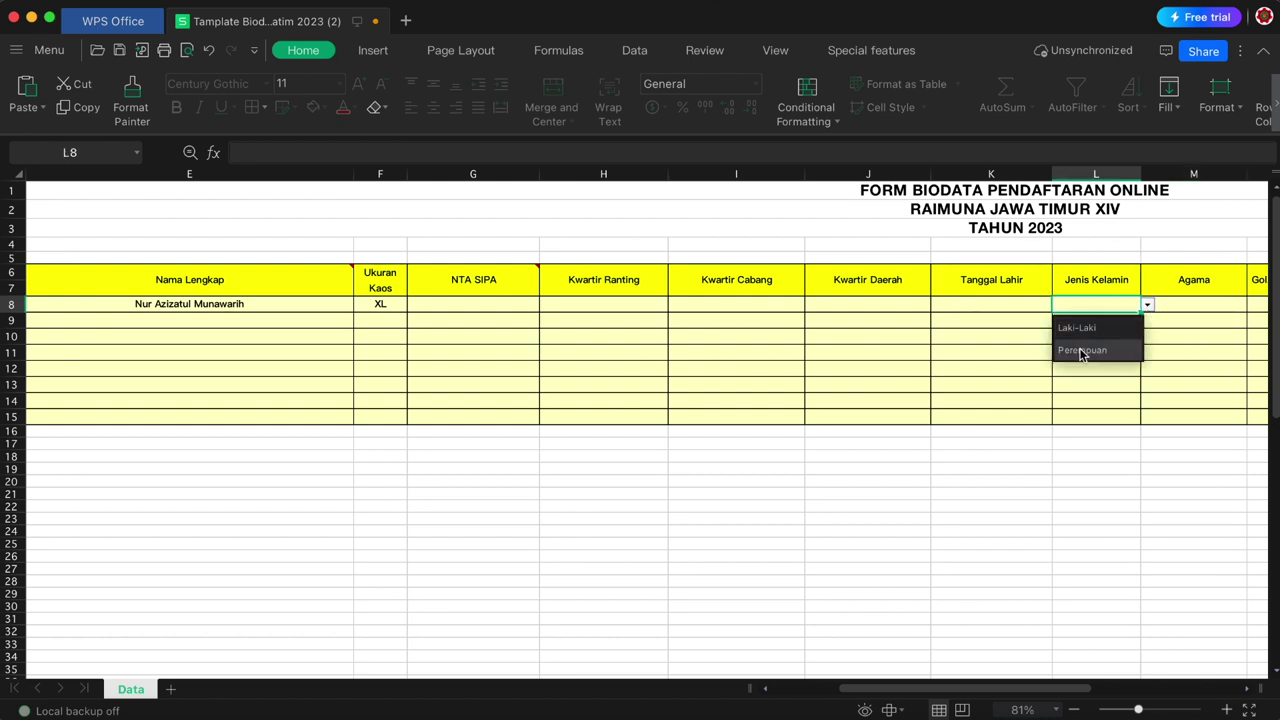
click(1085, 350)
click(1170, 300)
click(1254, 305)
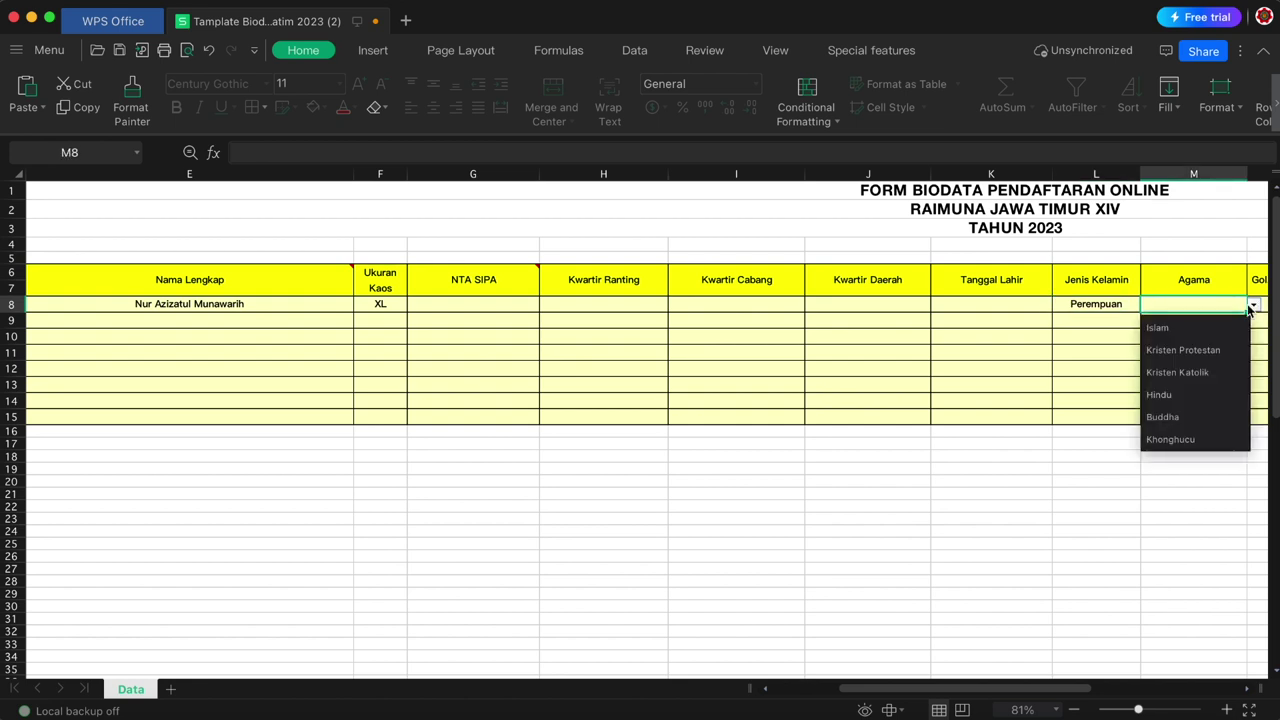
click(1180, 331)
key(Tab)
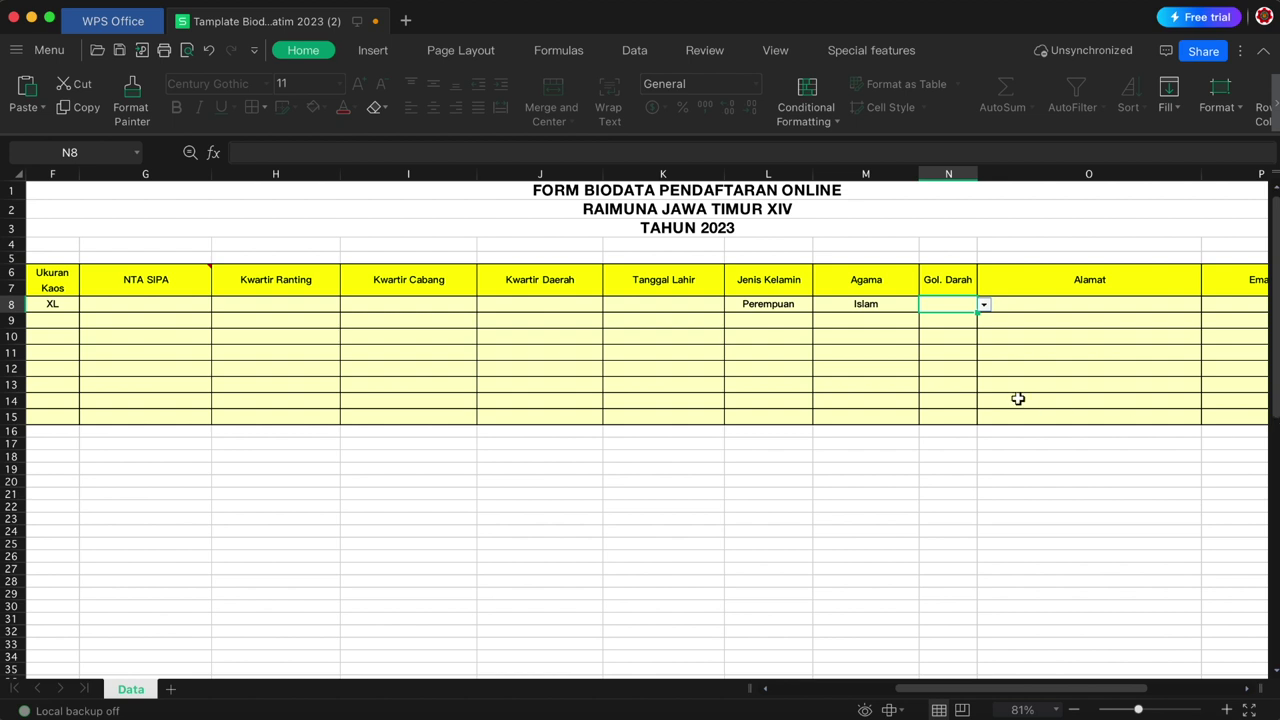
click(1030, 300)
key(Tab)
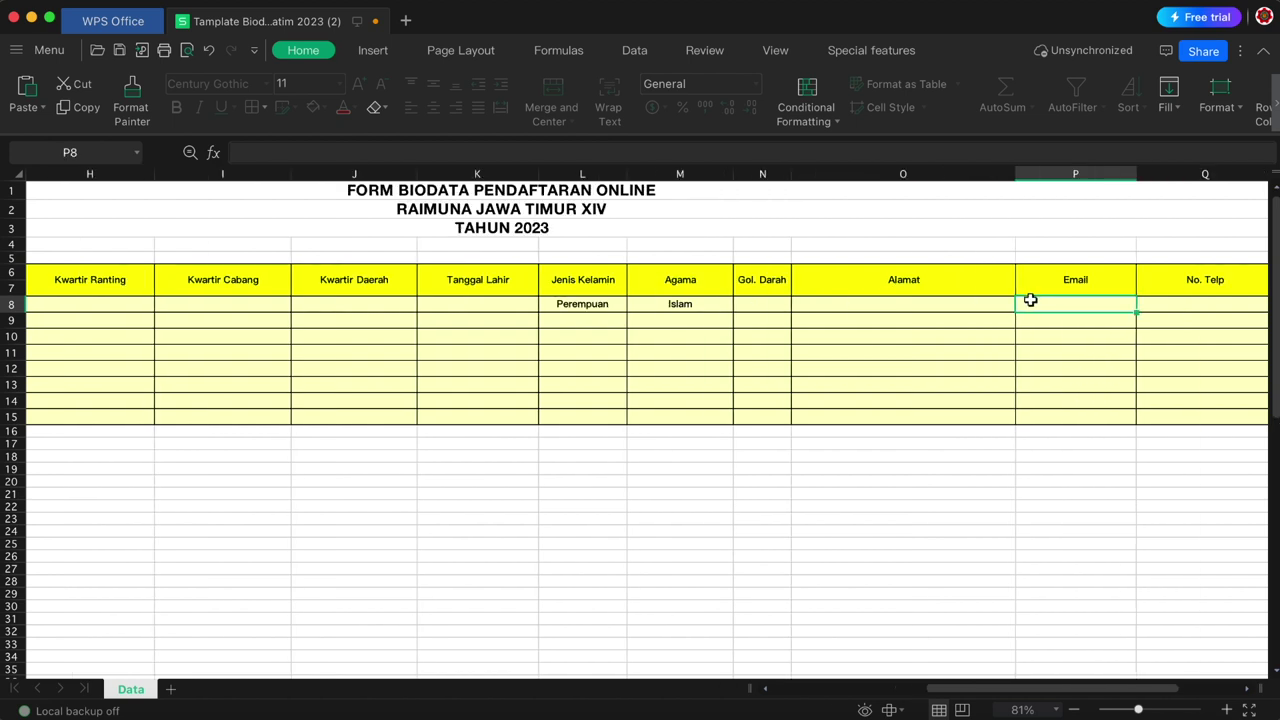
key(Tab)
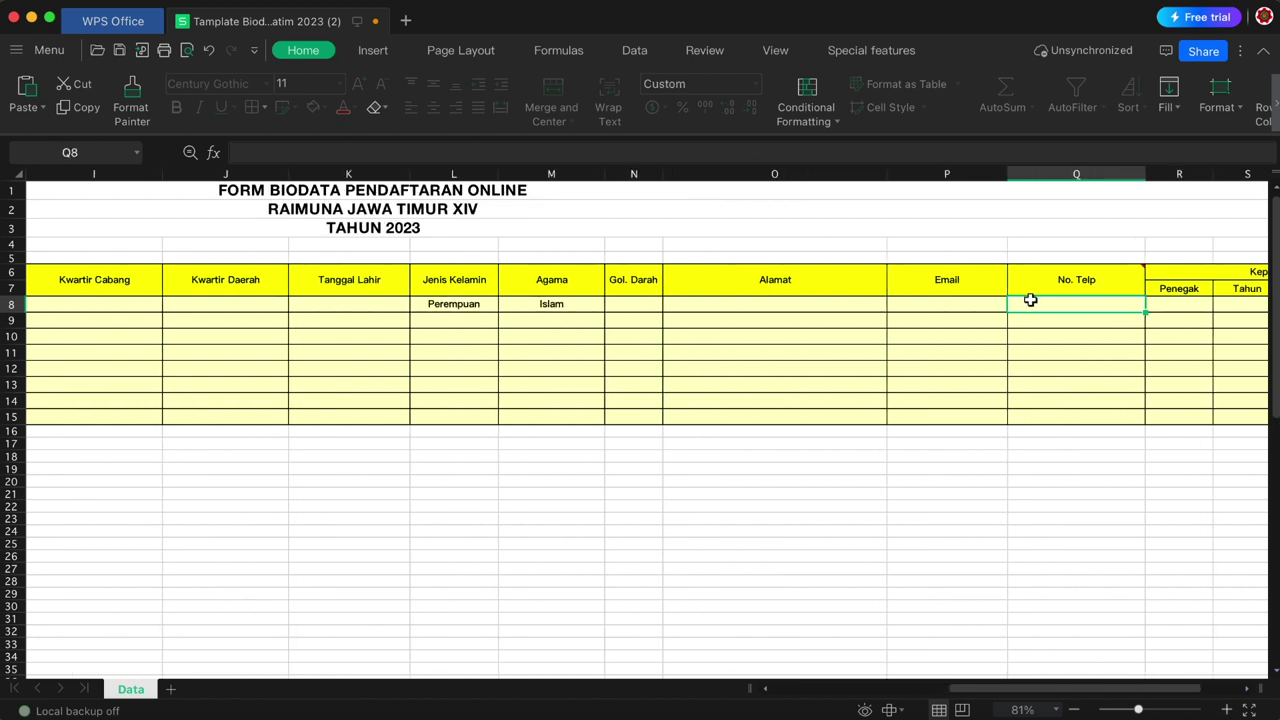
key(Tab)
key(Tab)
key(Tab)
key(Tab)
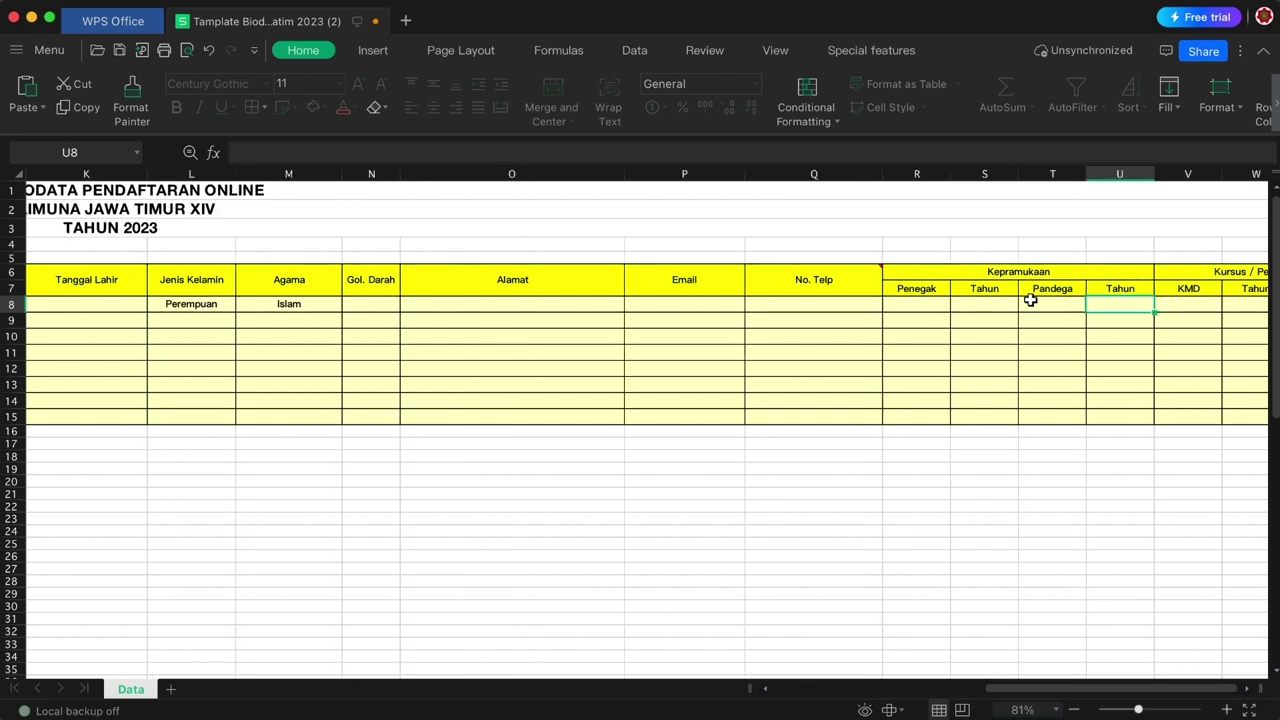
key(Tab)
key(Tab)
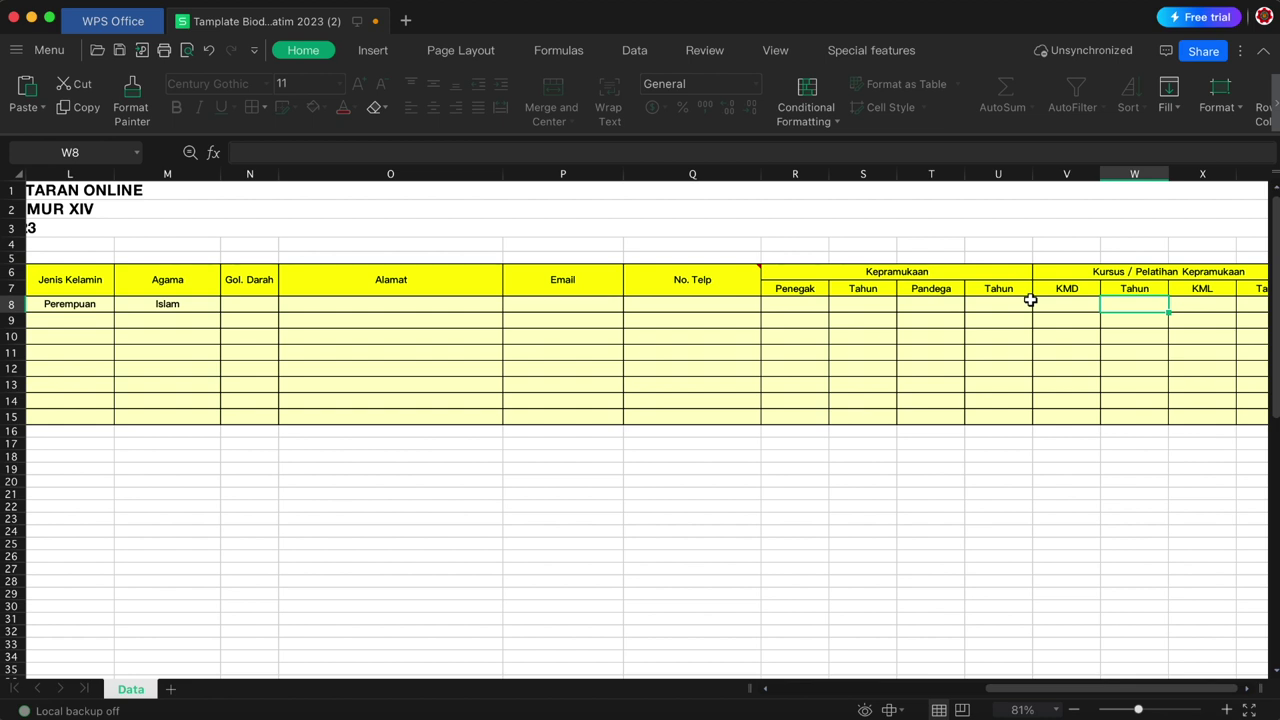
key(Tab)
key(Tab)
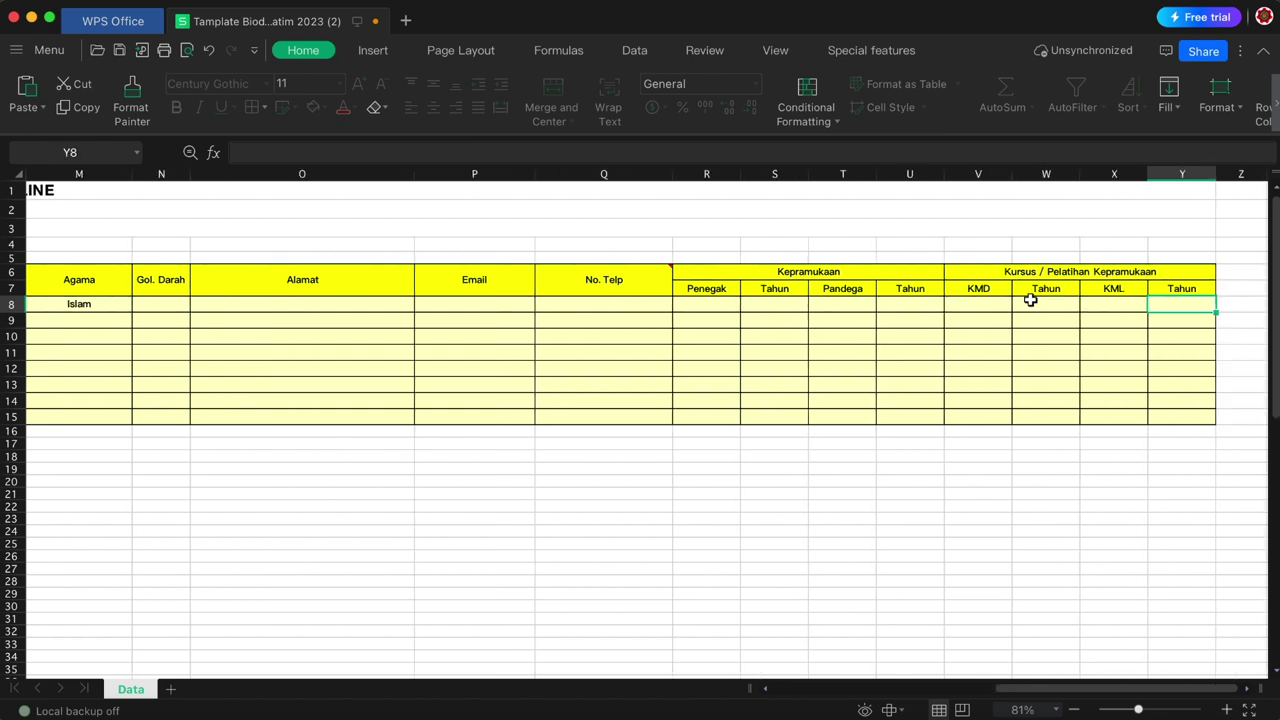
key(shift+Tab)
key(shift+Tab)
key(shift+Tab)
key(shift+Tab)
key(shift+Tab)
key(shift+Tab)
key(shift+Tab)
key(shift+Tab)
key(shift+Tab)
key(shift+Tab)
key(shift+Tab)
key(shift+Tab)
key(shift+Tab)
key(shift+Tab)
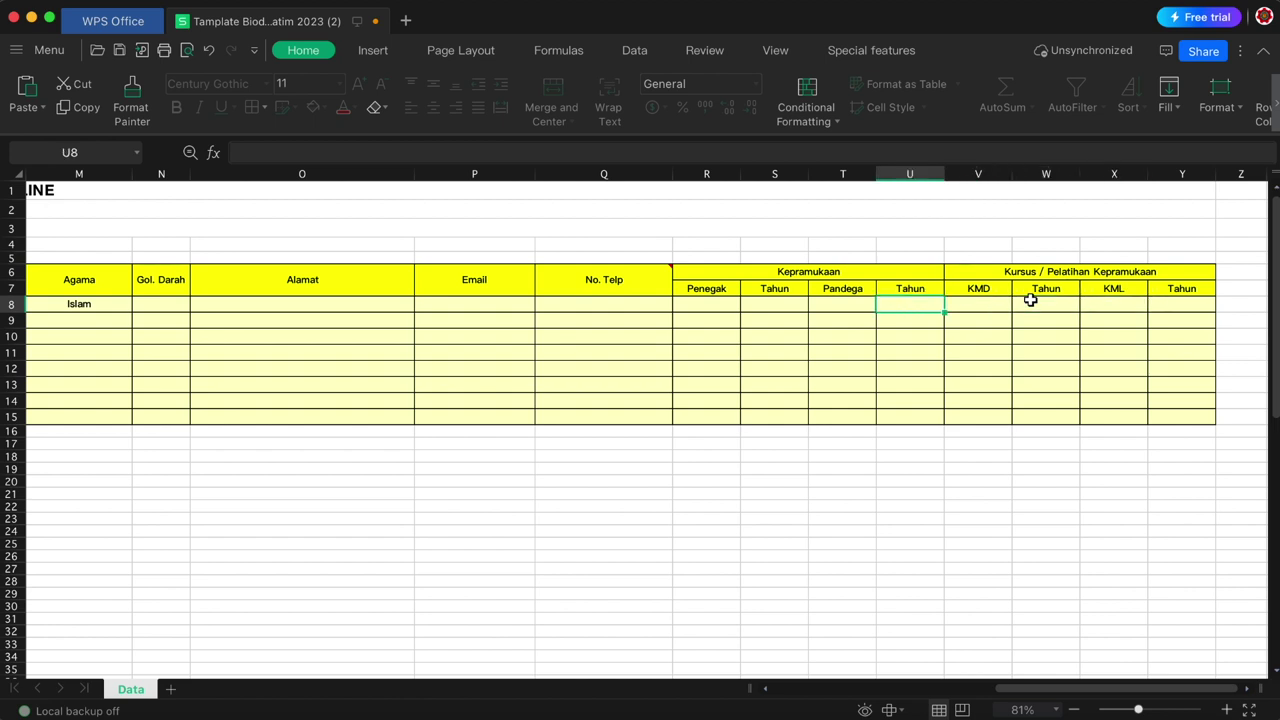
key(shift+Tab)
key(shift+Tab)
key(shift+Tab)
key(shift+Tab)
key(shift+Tab)
key(shift+Tab)
key(shift+Tab)
key(shift+Tab)
key(shift+Tab)
key(shift+Tab)
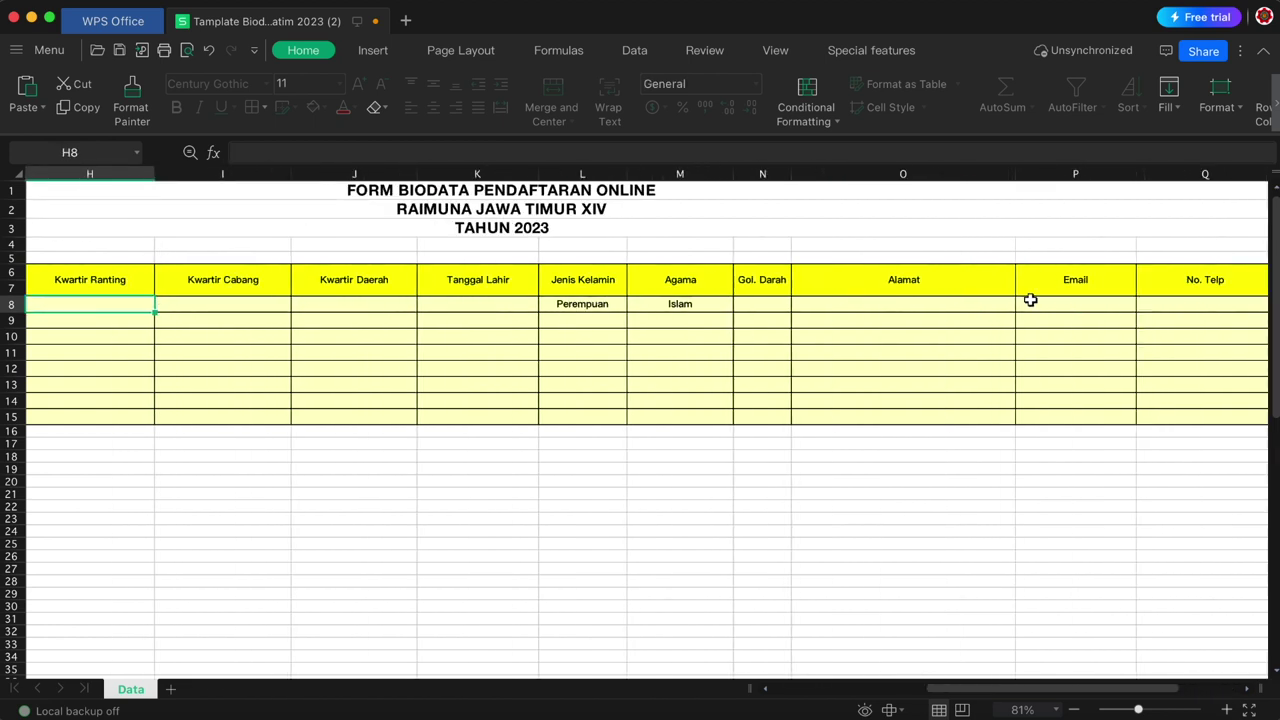
key(ctrl+End)
key(shift+Tab)
key(shift+Tab)
key(shift+Tab)
key(shift+Tab)
key(shift+Tab)
key(shift+Tab)
key(shift+Tab)
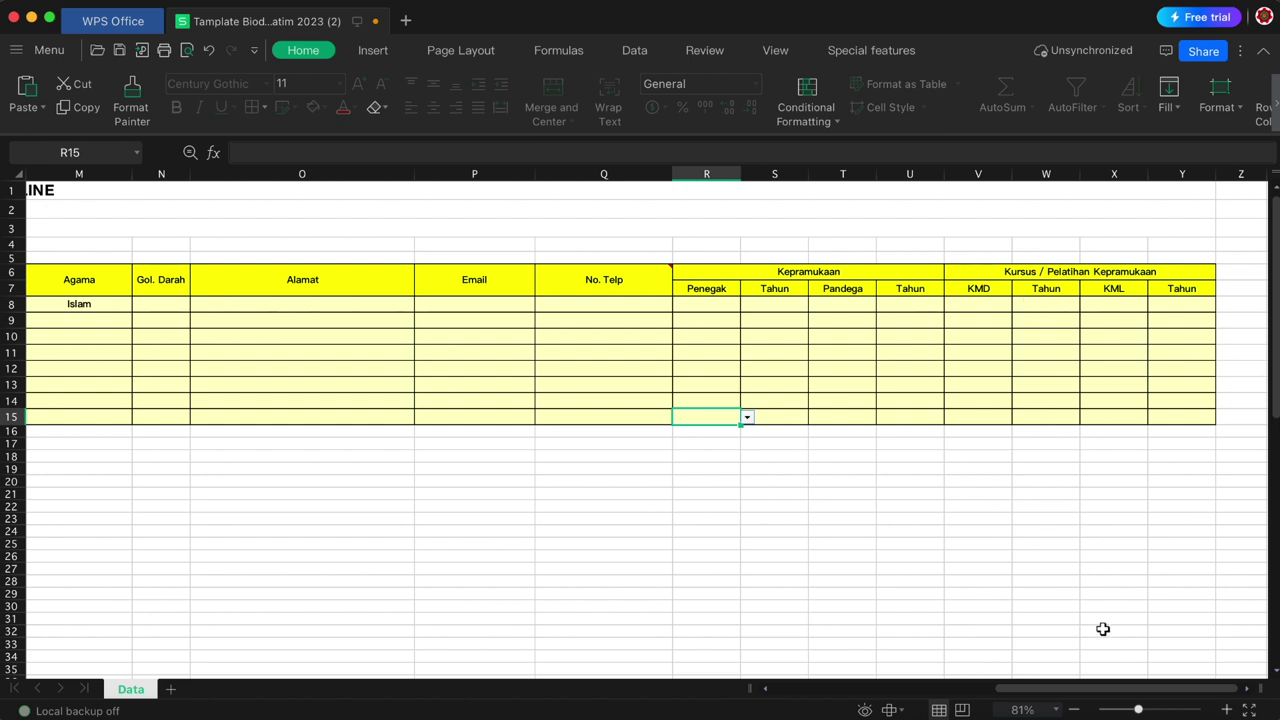
- Close the blank biodata template with Don't Save, discarding its changes
scroll(1075, 690, left, 3)
drag(1075, 690, 829, 691)
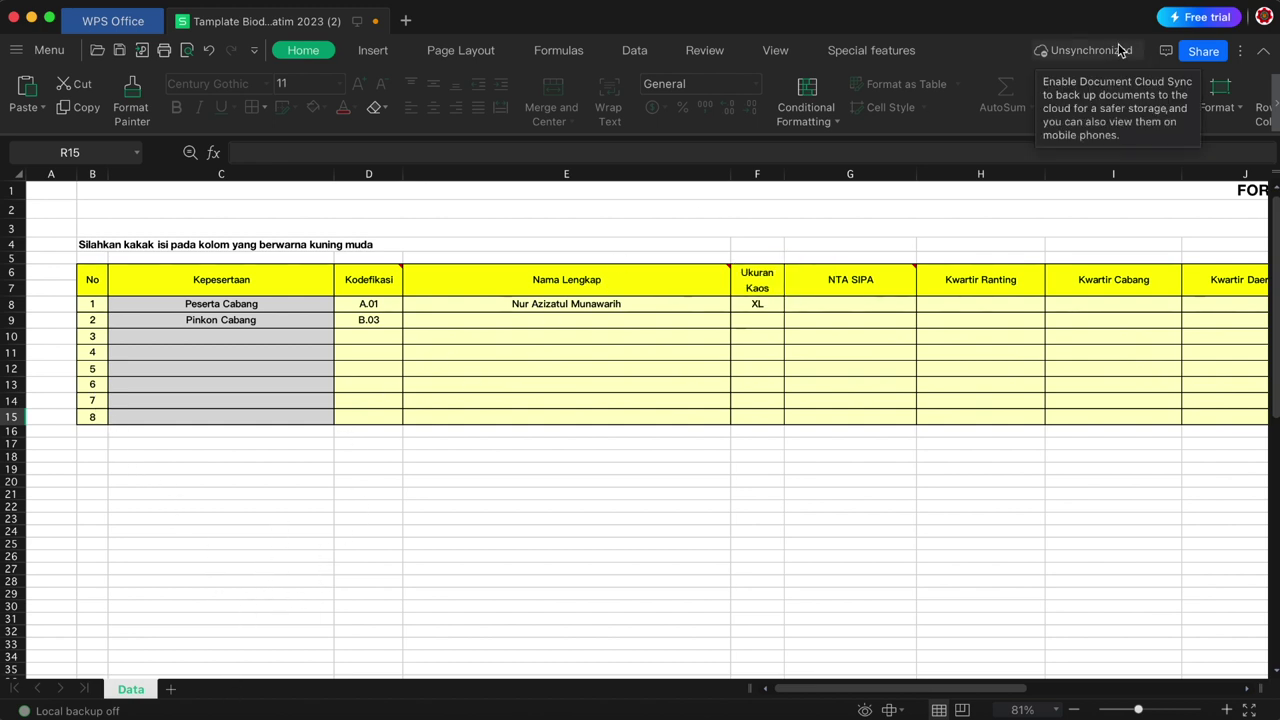
click(14, 18)
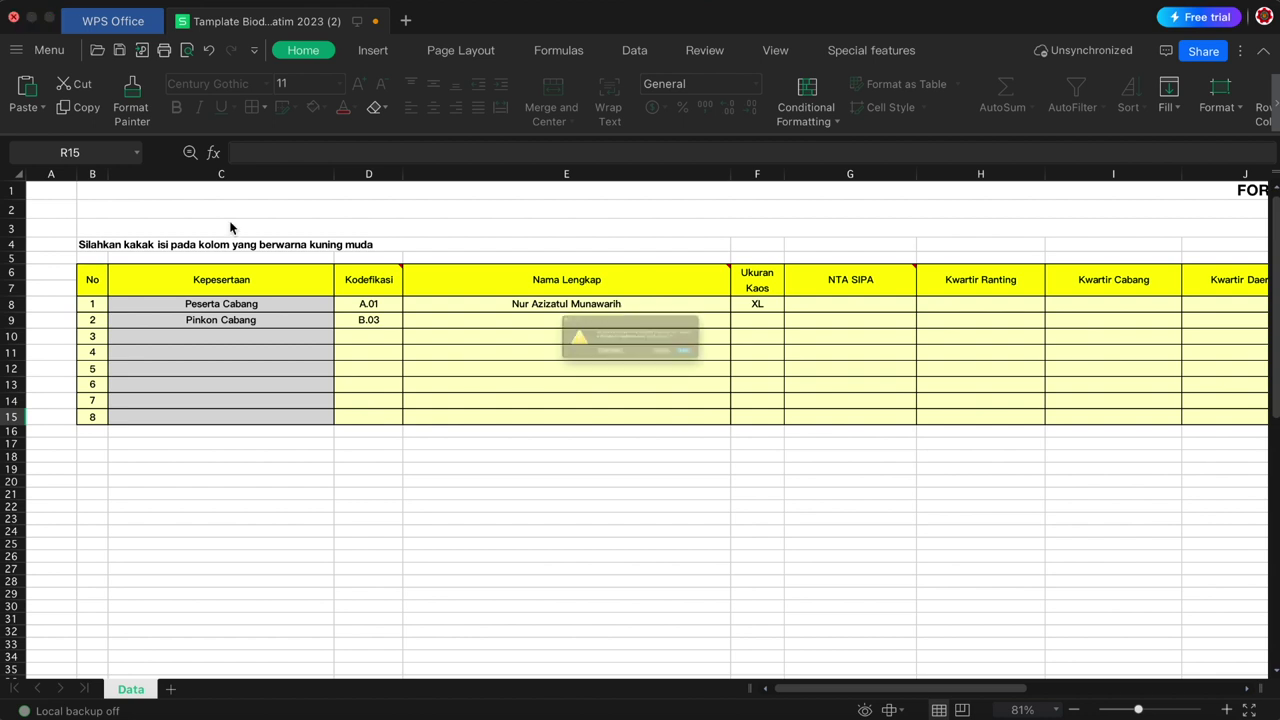
click(545, 380)
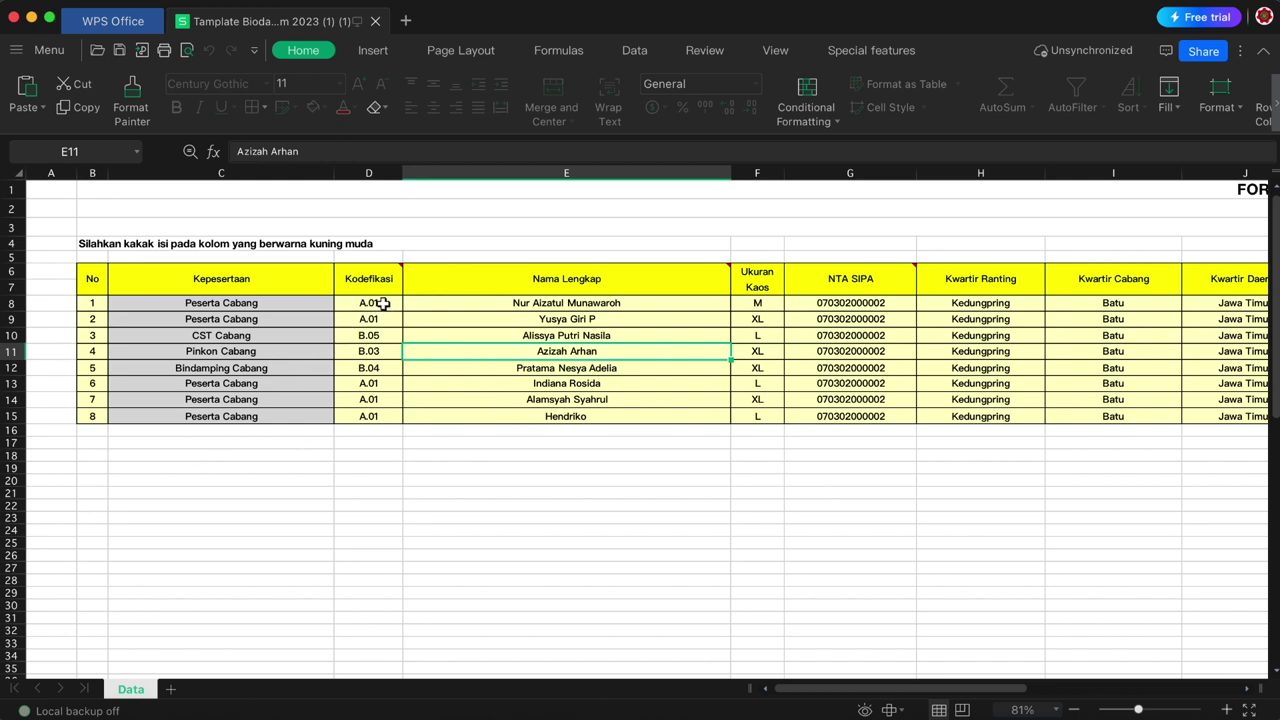
- Check participant 1's full name, shirt size and date of birth in the filled workbook
click(578, 306)
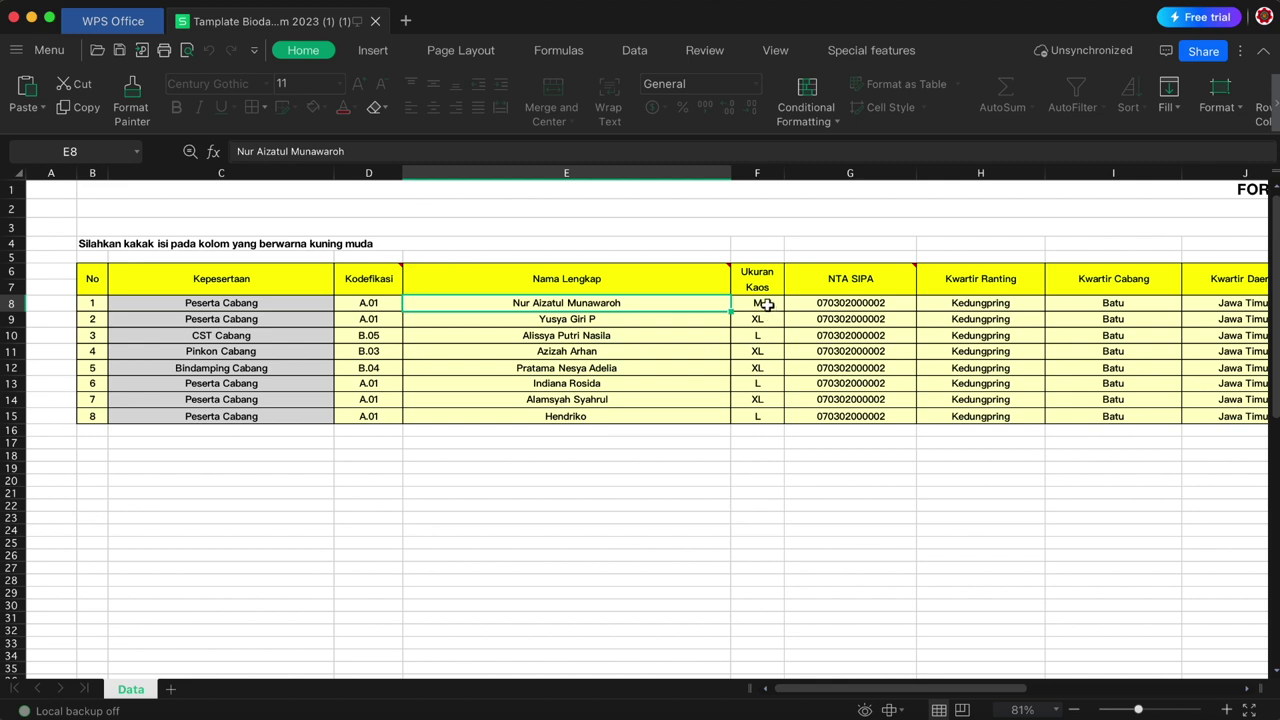
click(765, 305)
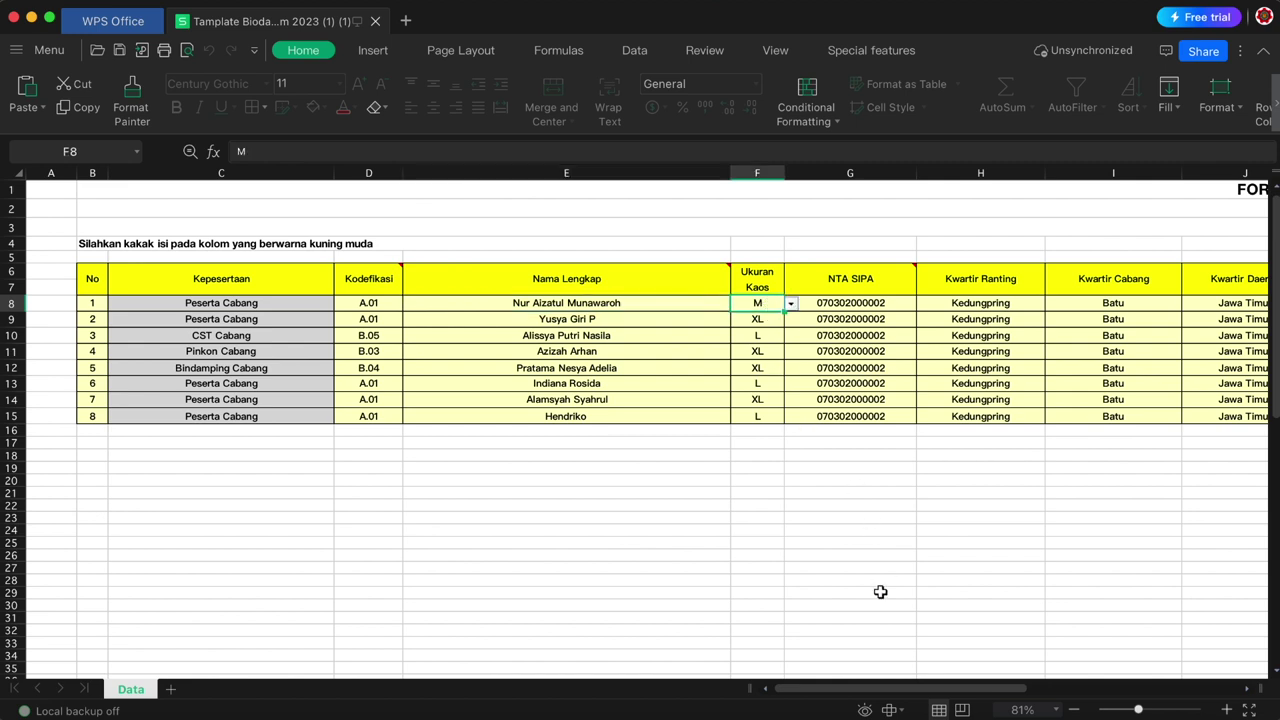
drag(815, 690, 910, 680)
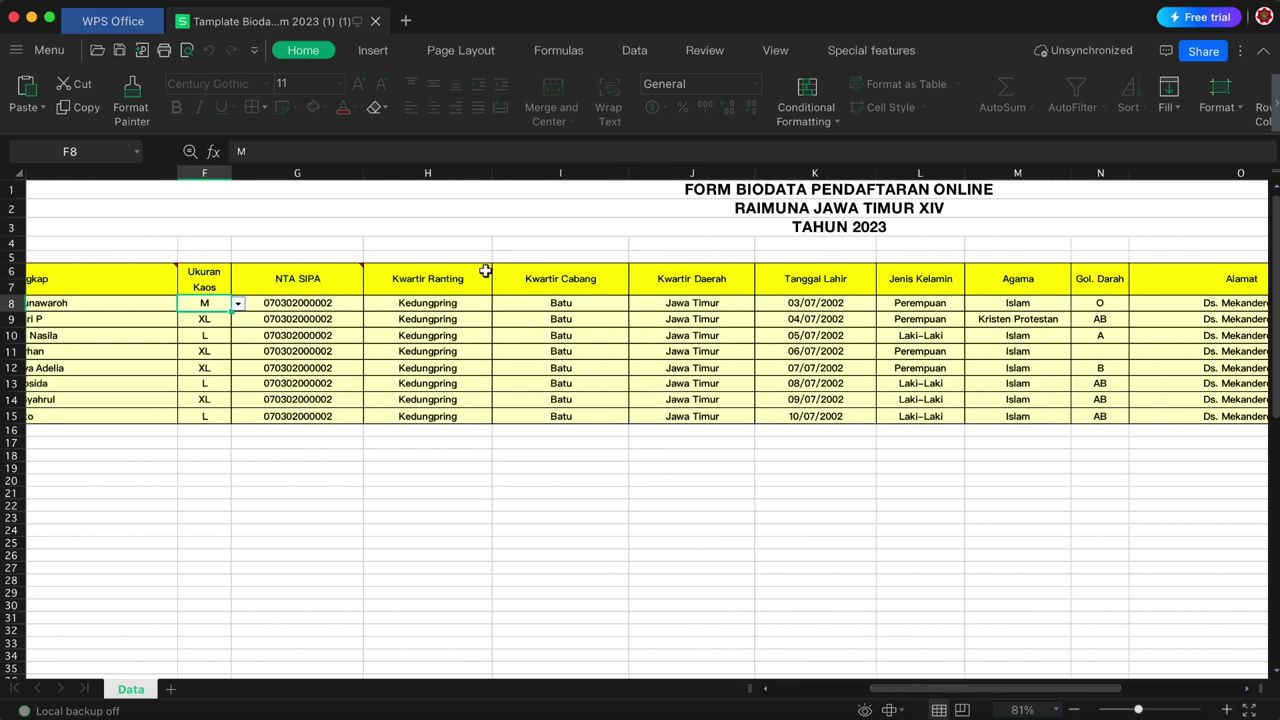
click(855, 303)
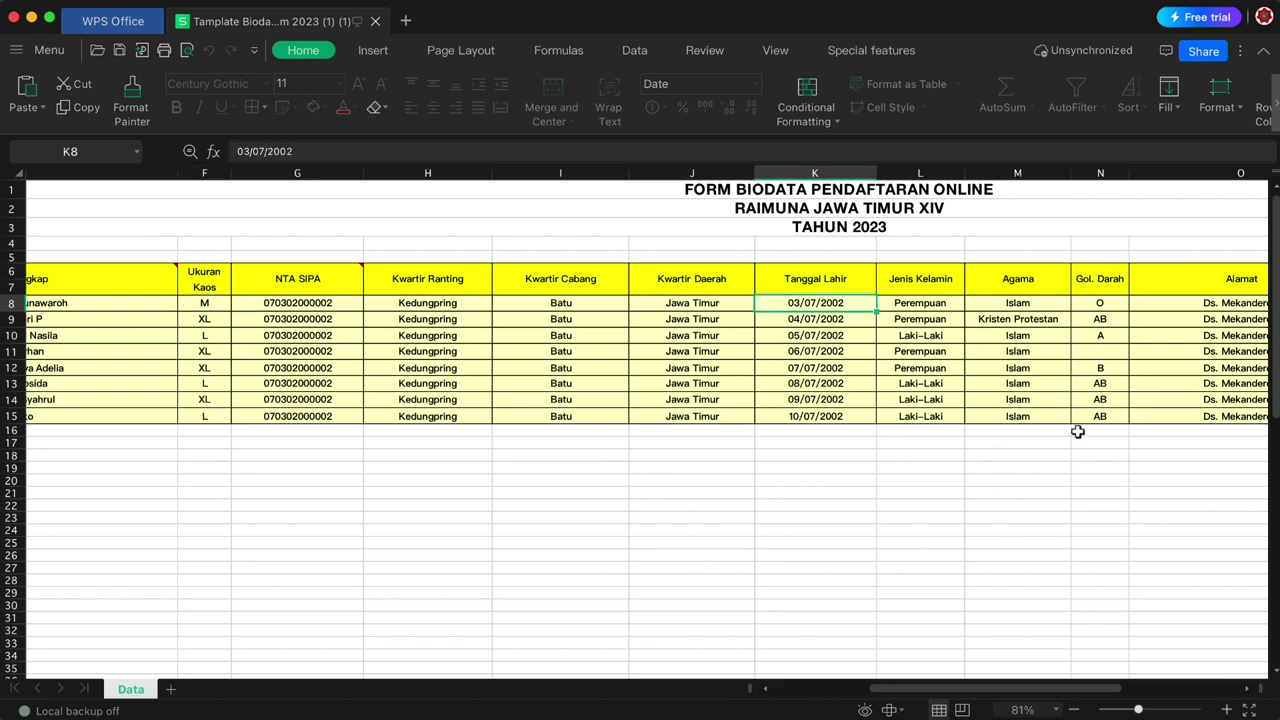
drag(1000, 688, 1043, 652)
- Check participant 4's religion and empty blood type, then return to the Raida Jatim browser page
click(866, 352)
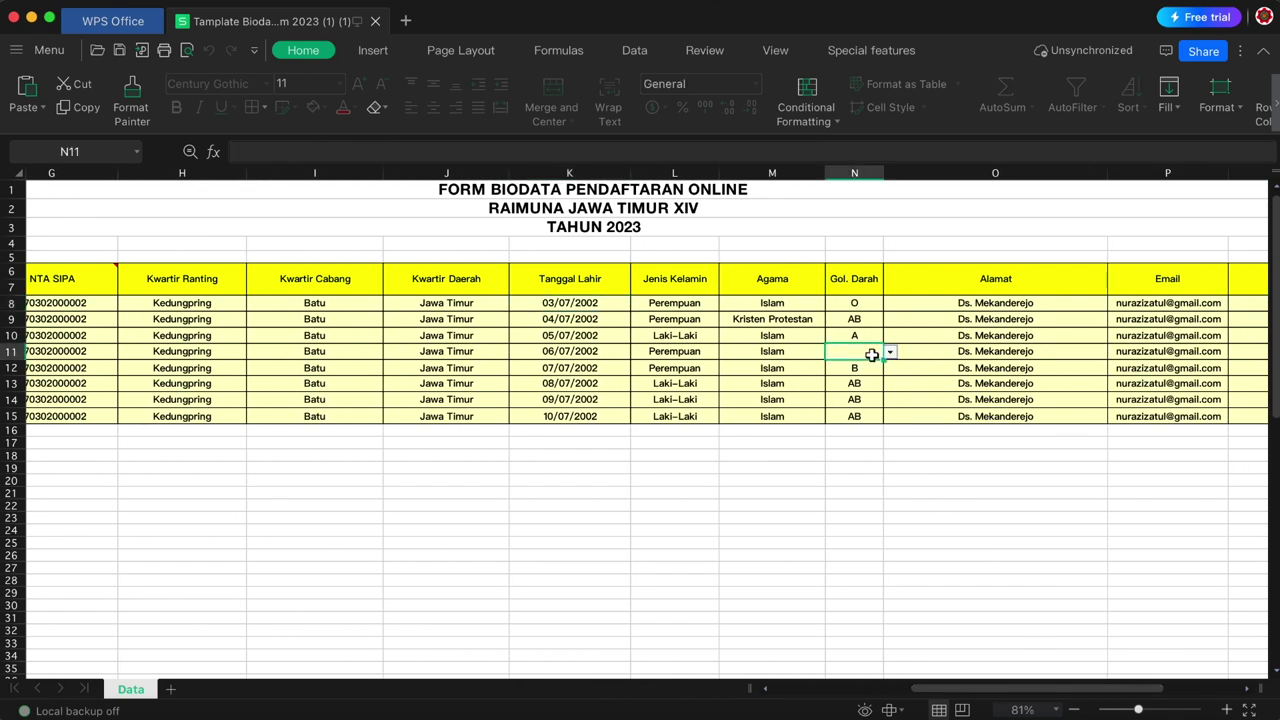
click(790, 352)
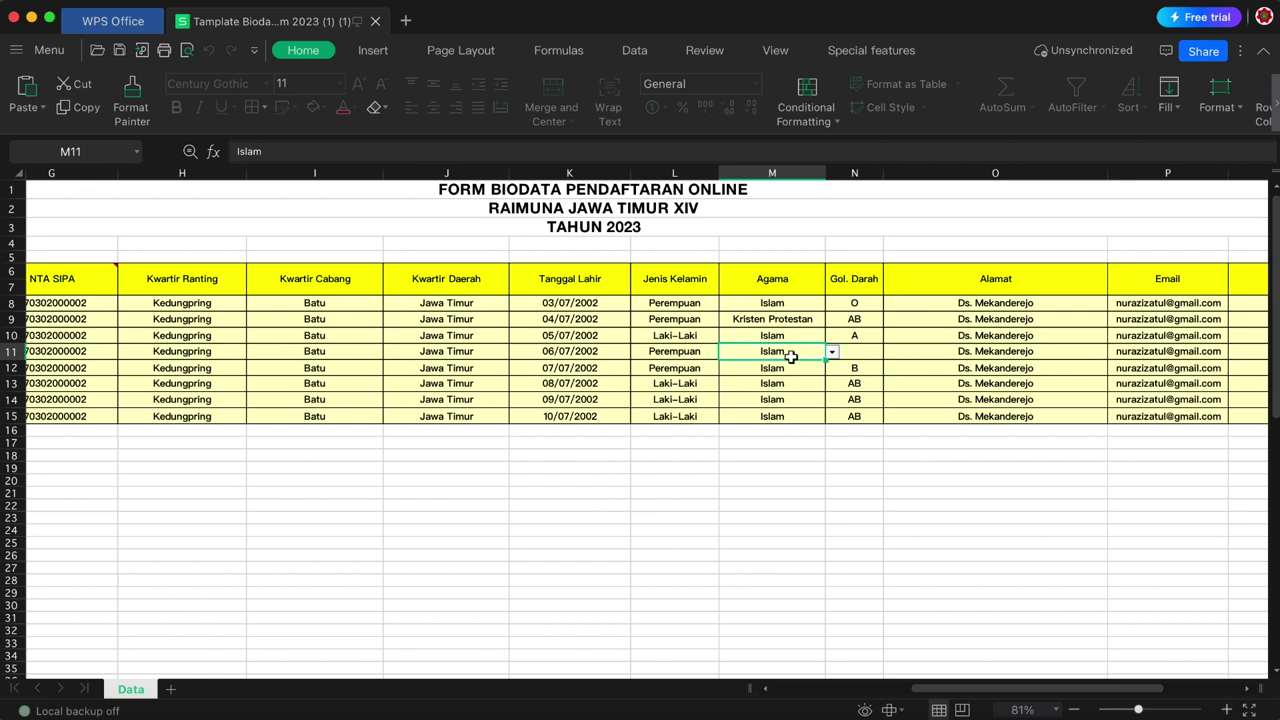
mouse_move(1031, 682)
mouse_down()
mouse_move(872, 690)
mouse_move(1040, 688)
mouse_up()
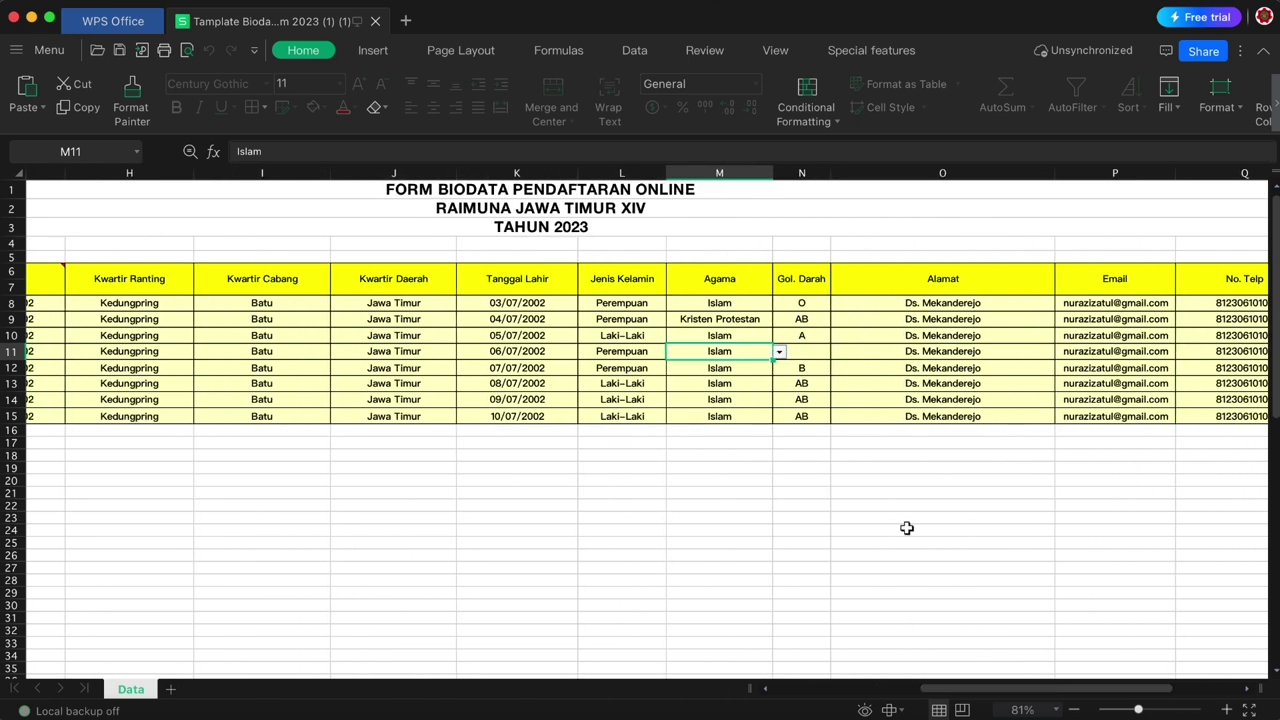
click(822, 357)
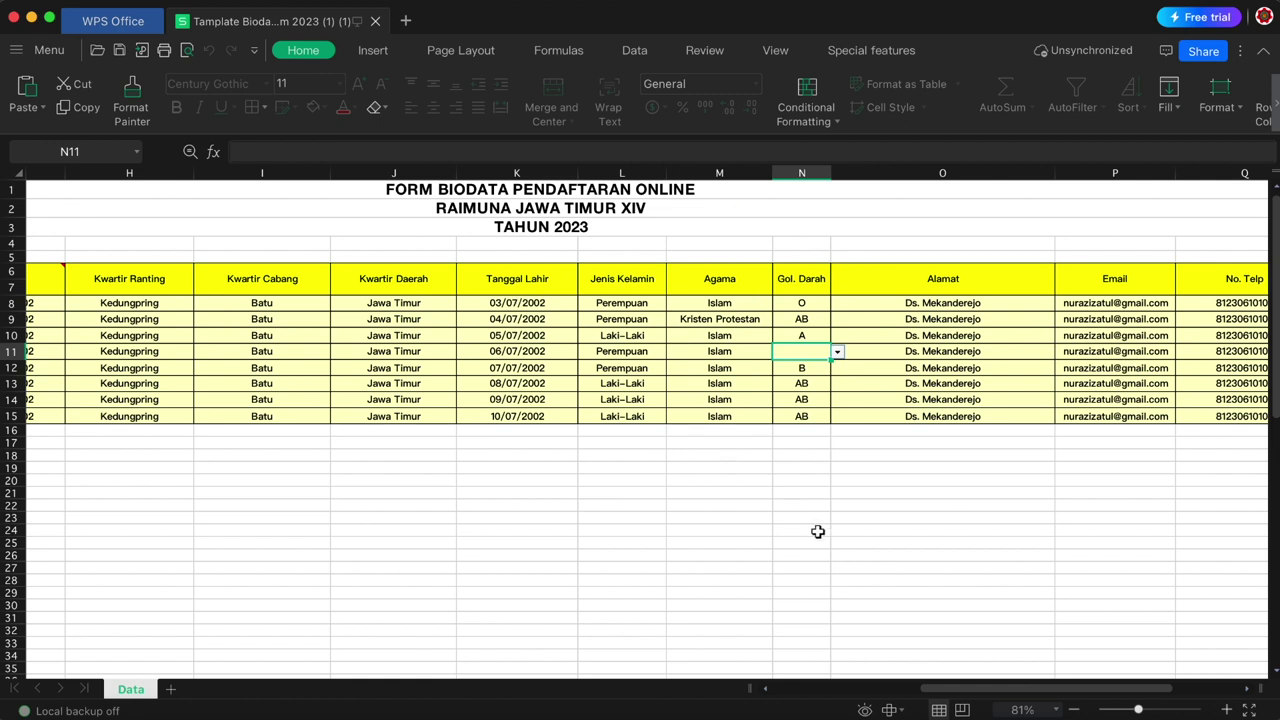
drag(1057, 690, 818, 693)
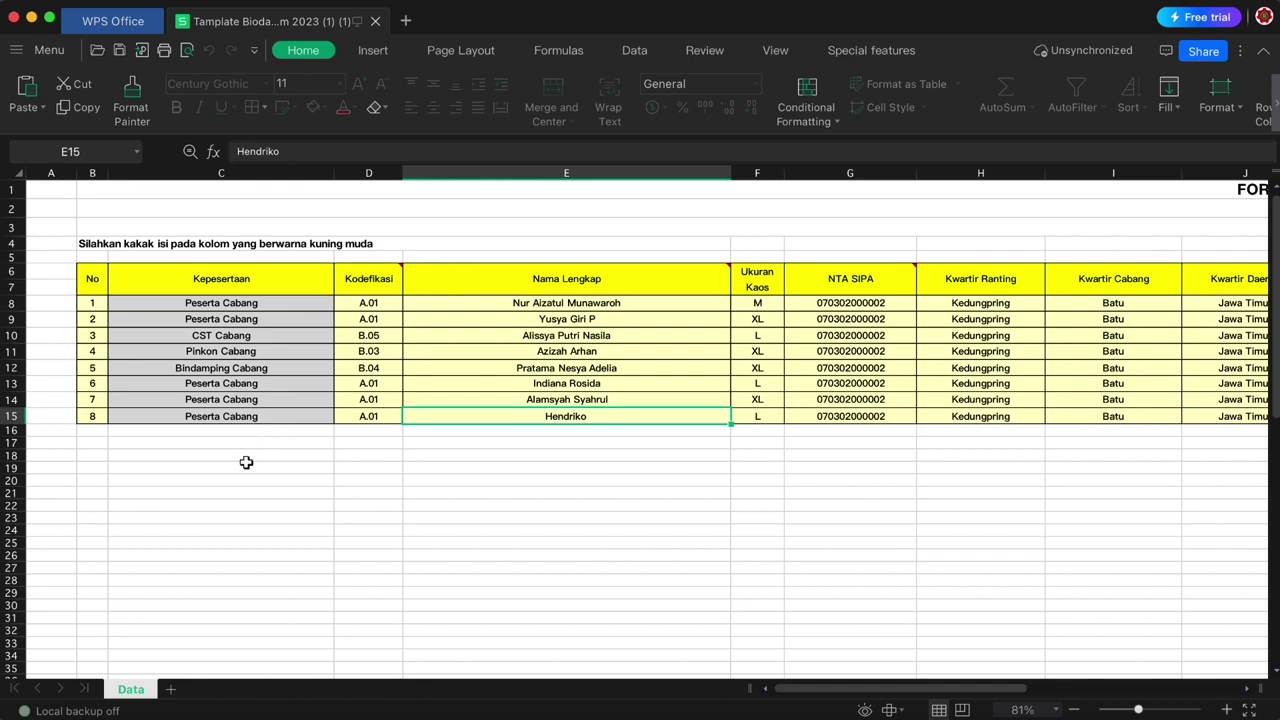
click(190, 714)
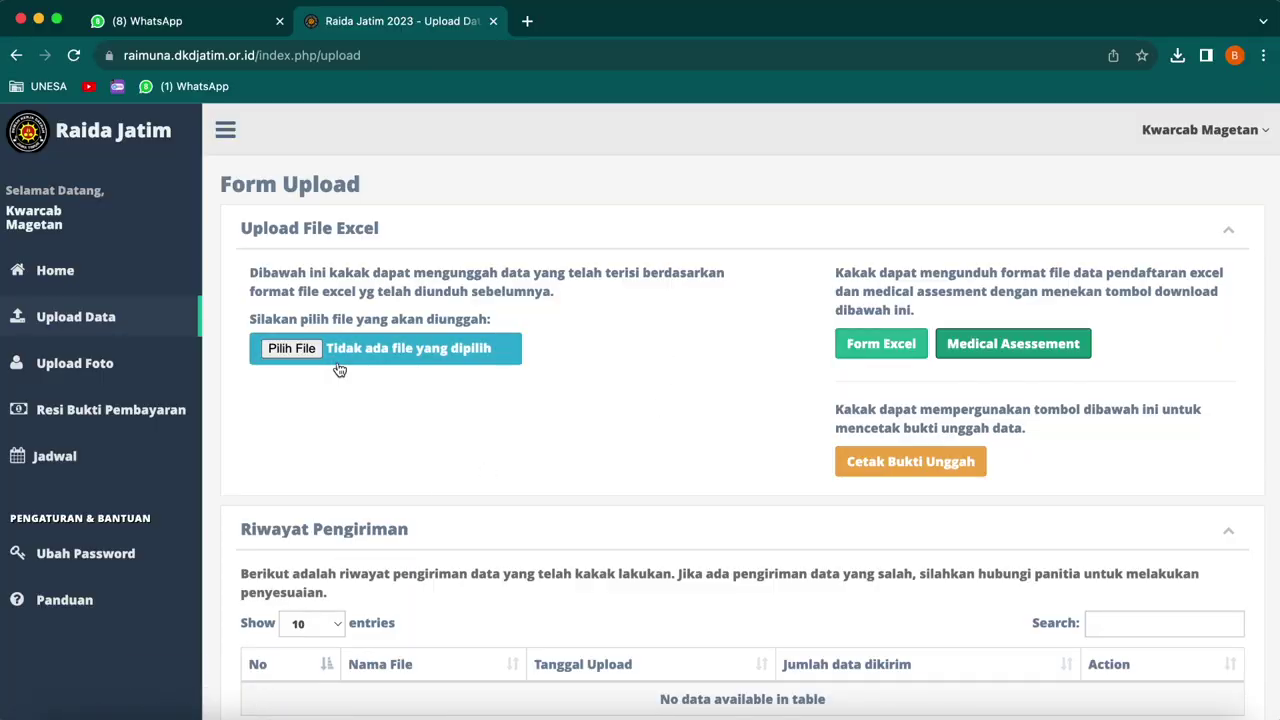
- Upload the filled .xlsx workbook from Documents > DKD JAWA TIMUR 21-25 to Raida Jatim
click(285, 350)
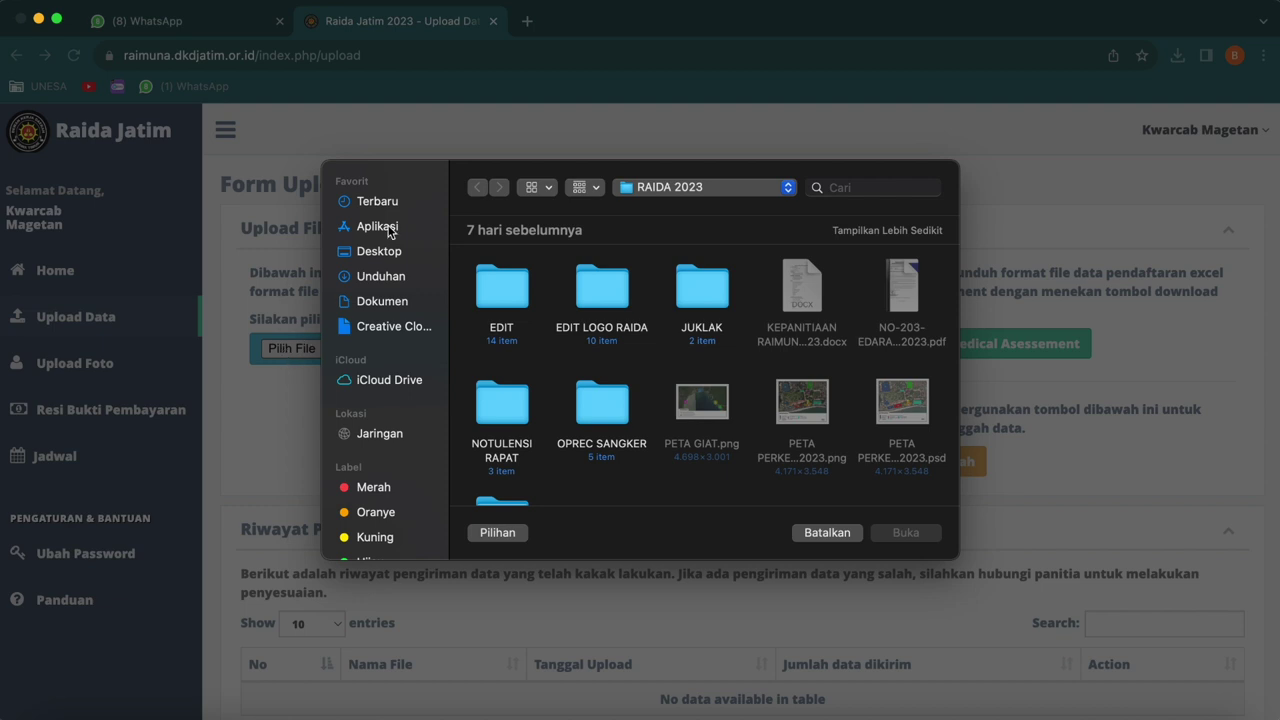
click(393, 310)
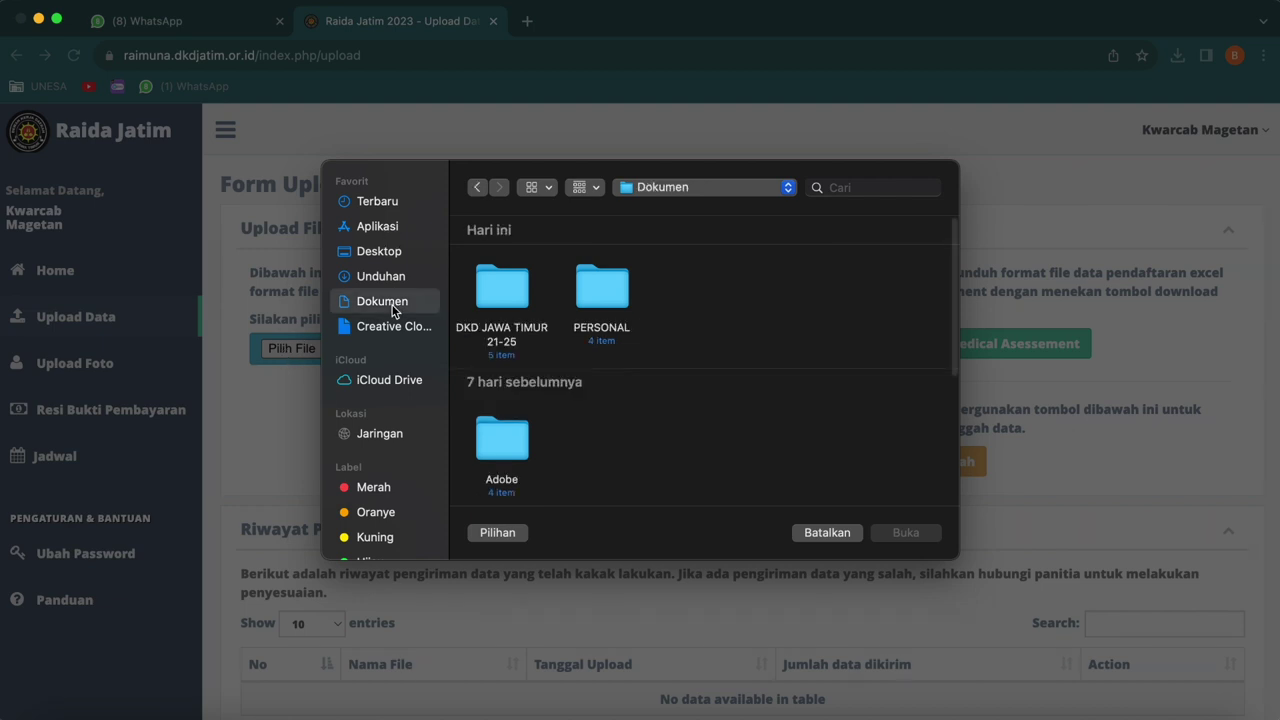
double_click(492, 297)
click(501, 303)
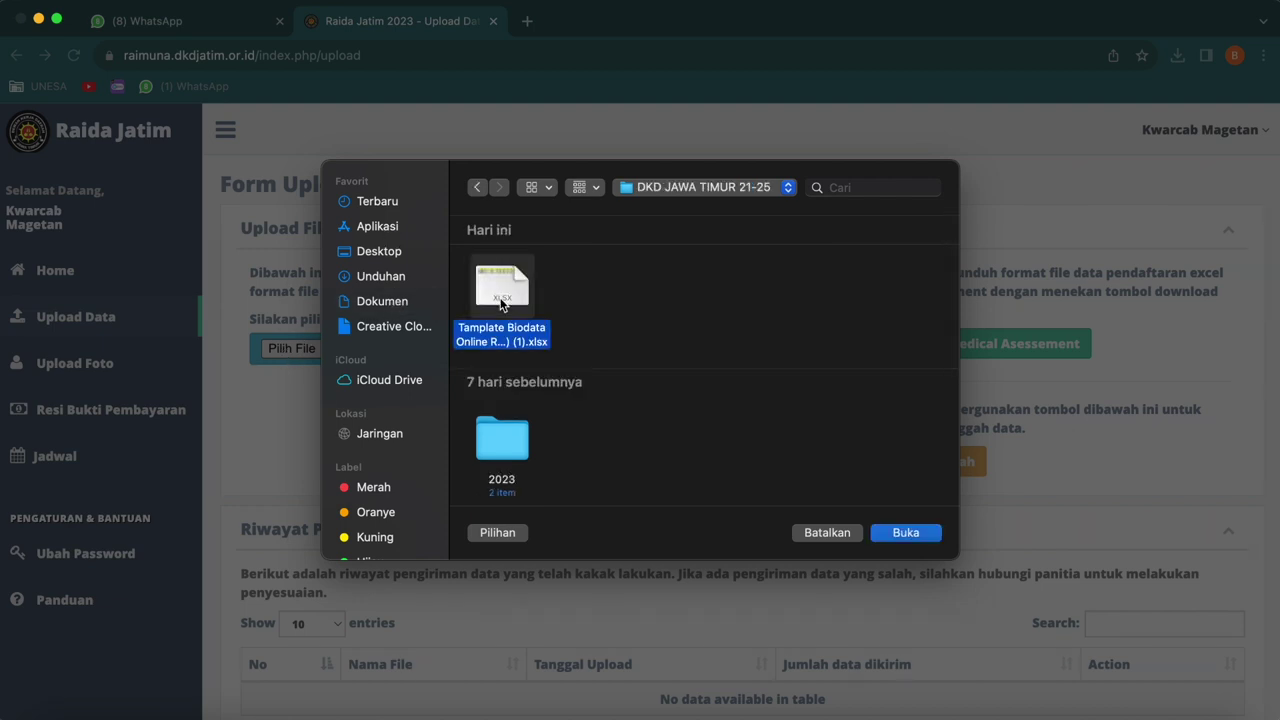
click(883, 532)
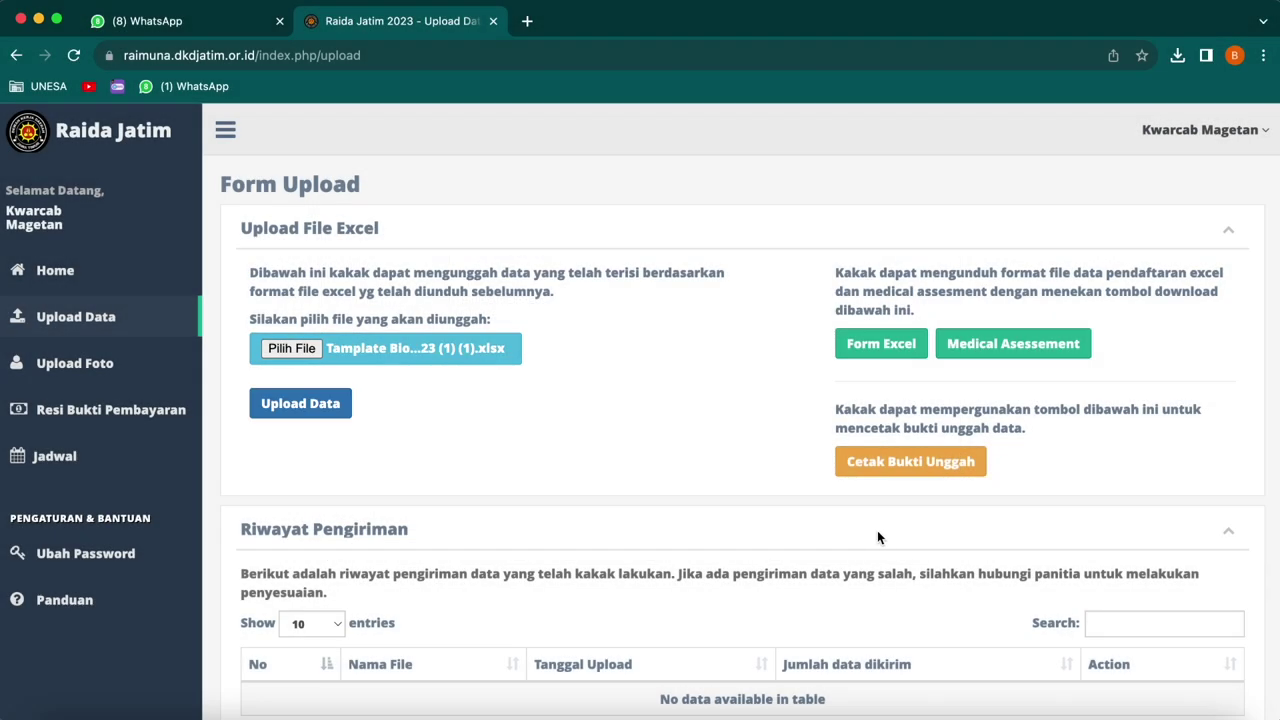
click(306, 416)
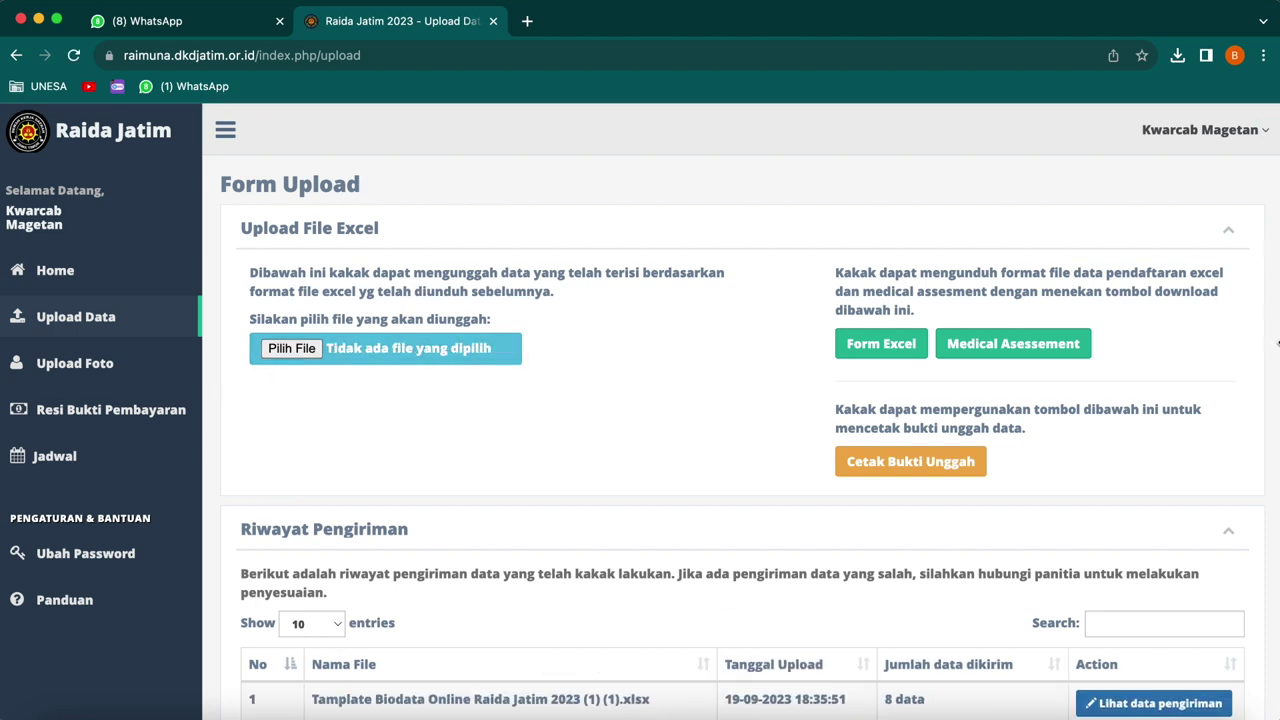
scroll(777, 433, down, 3)
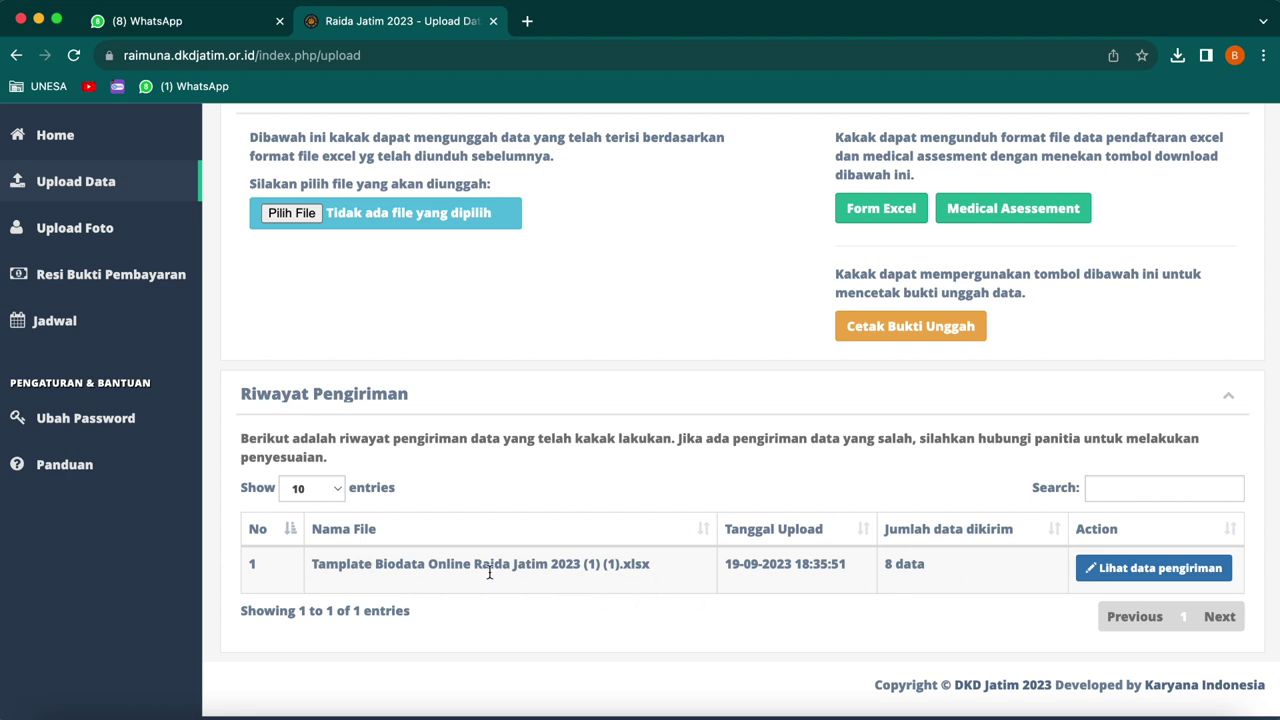
click(1110, 568)
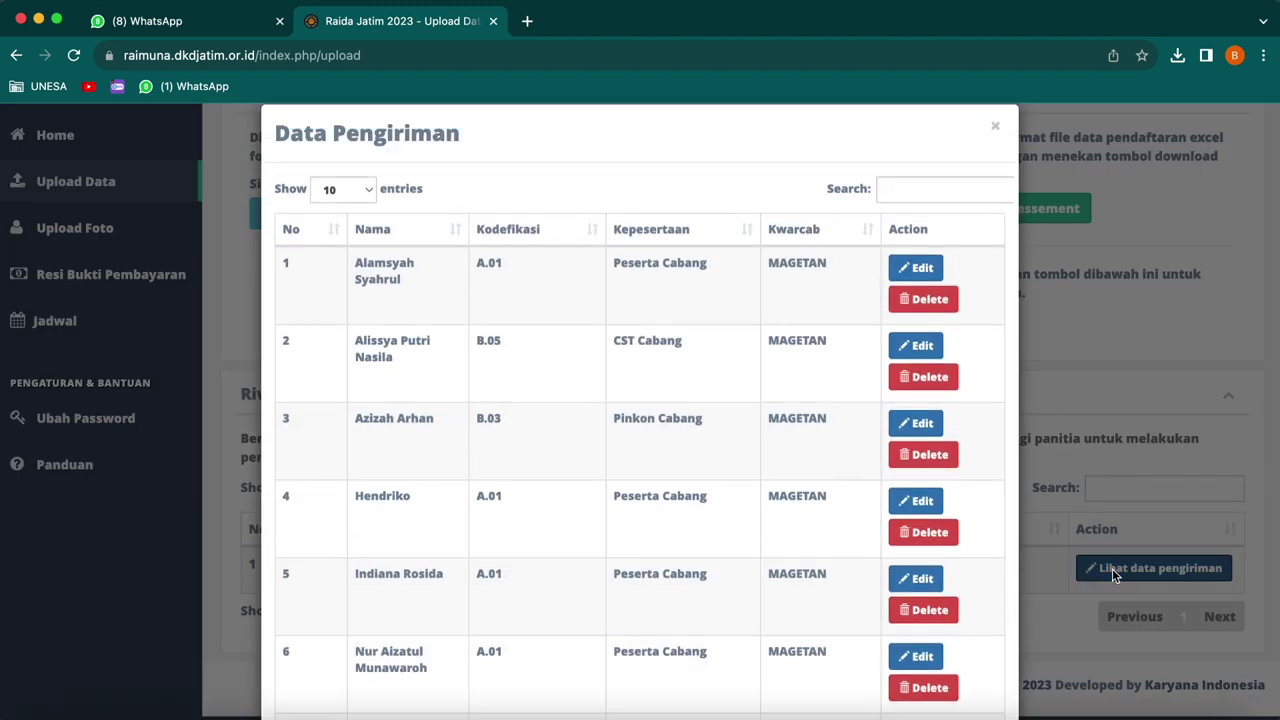
scroll(566, 335, down, 5)
scroll(566, 337, up, 5)
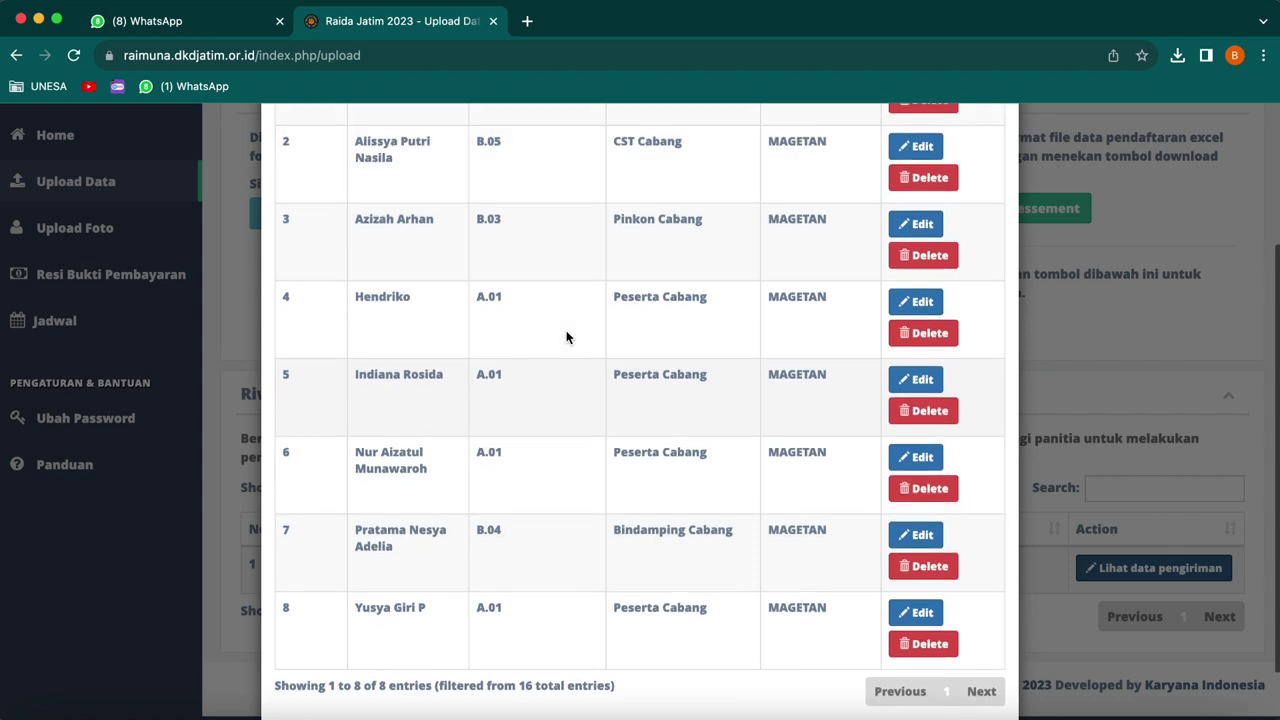
scroll(566, 335, down, 5)
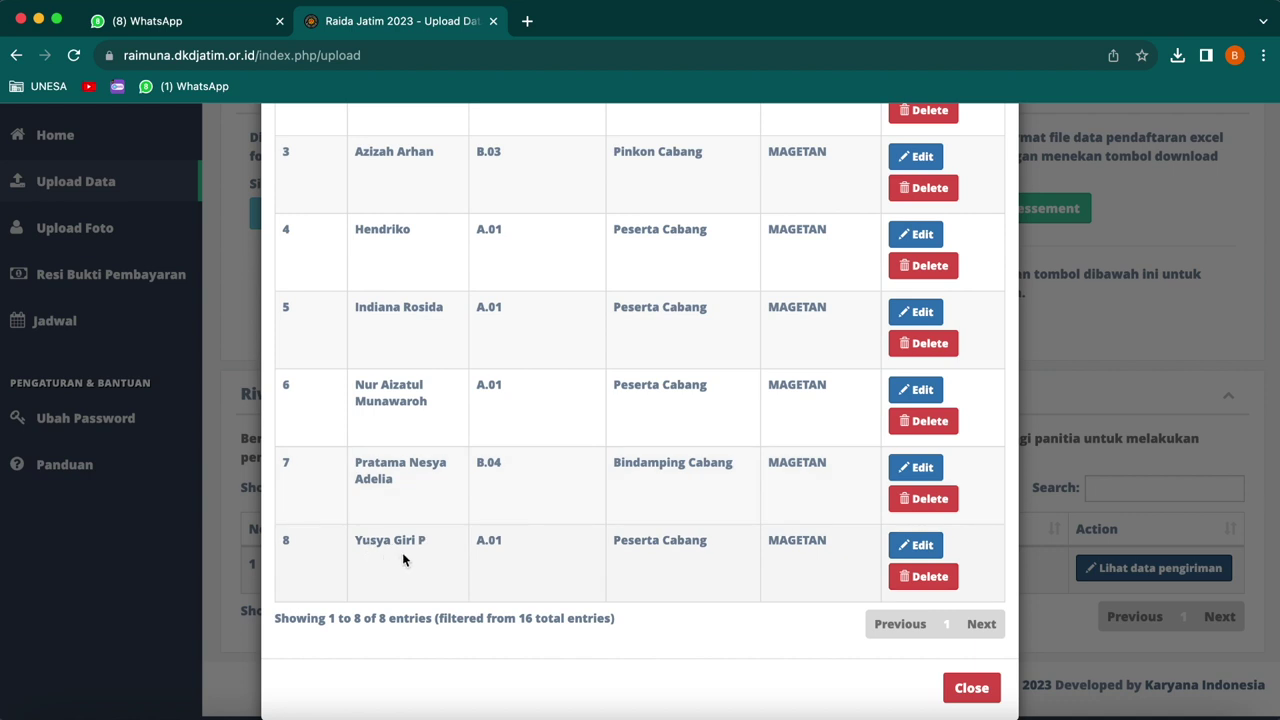
scroll(418, 432, up, 5)
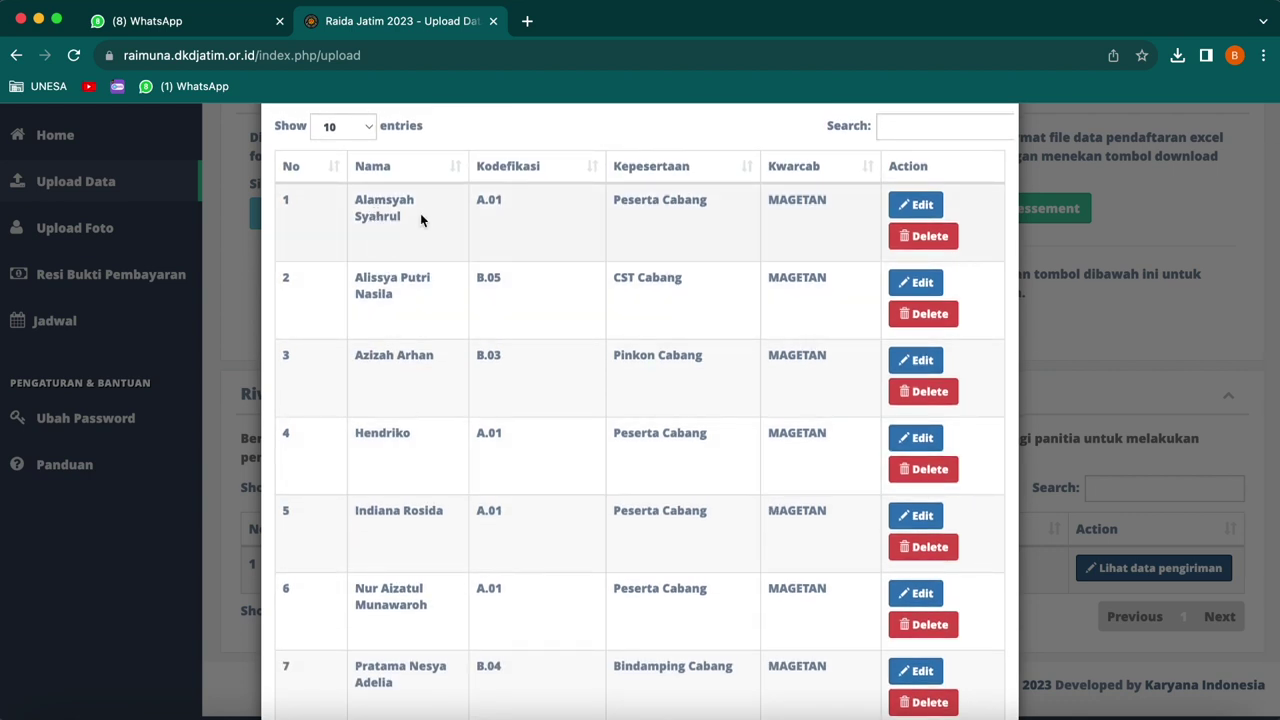
scroll(740, 240, down, 3)
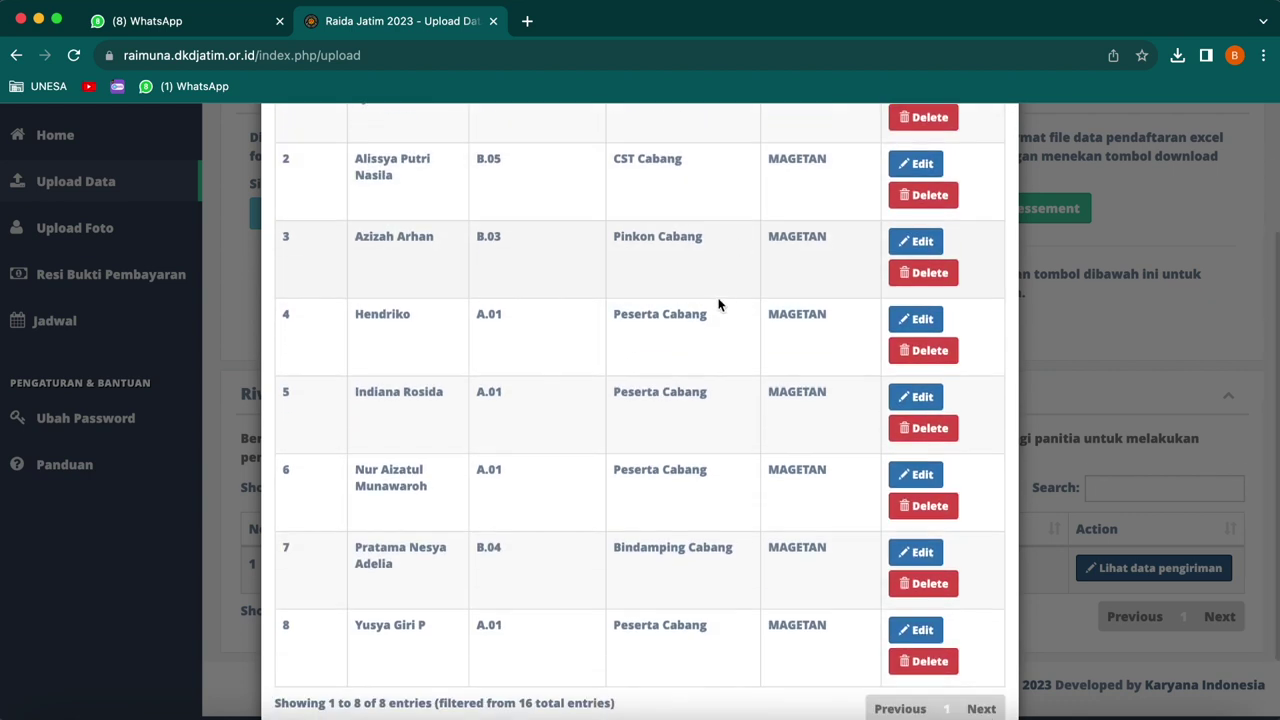
scroll(726, 328, up, 3)
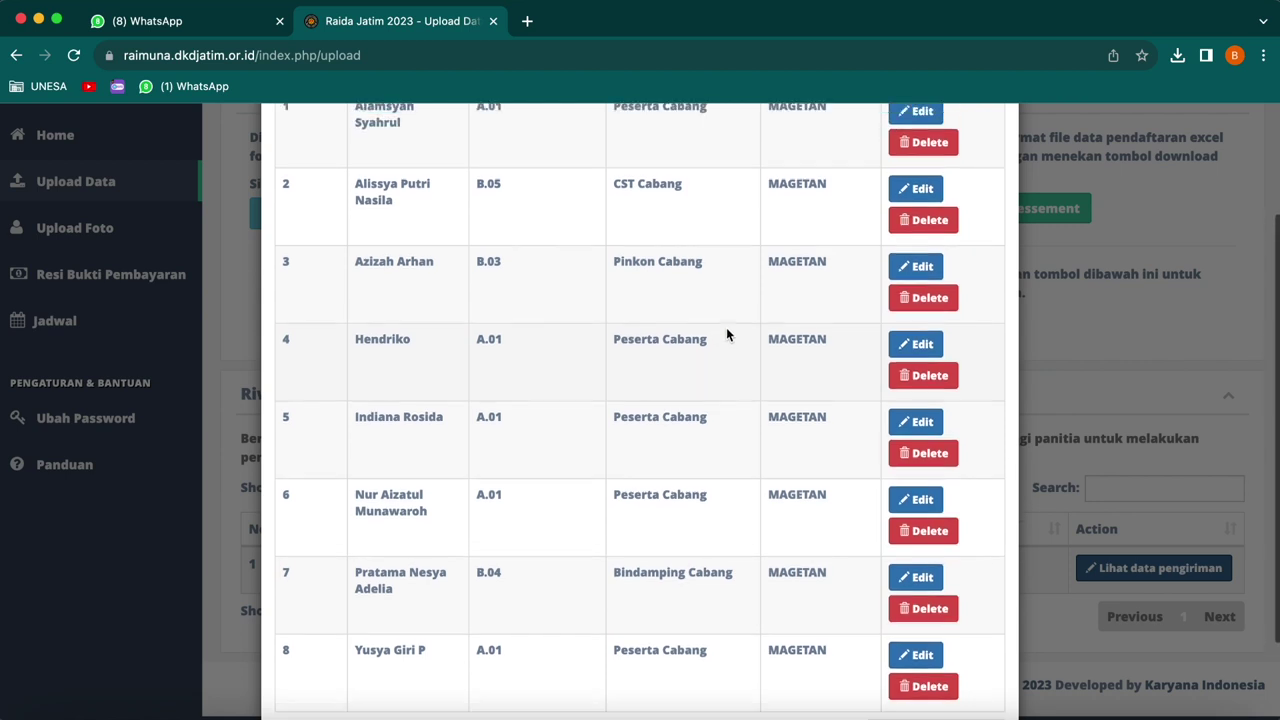
scroll(718, 320, up, 1)
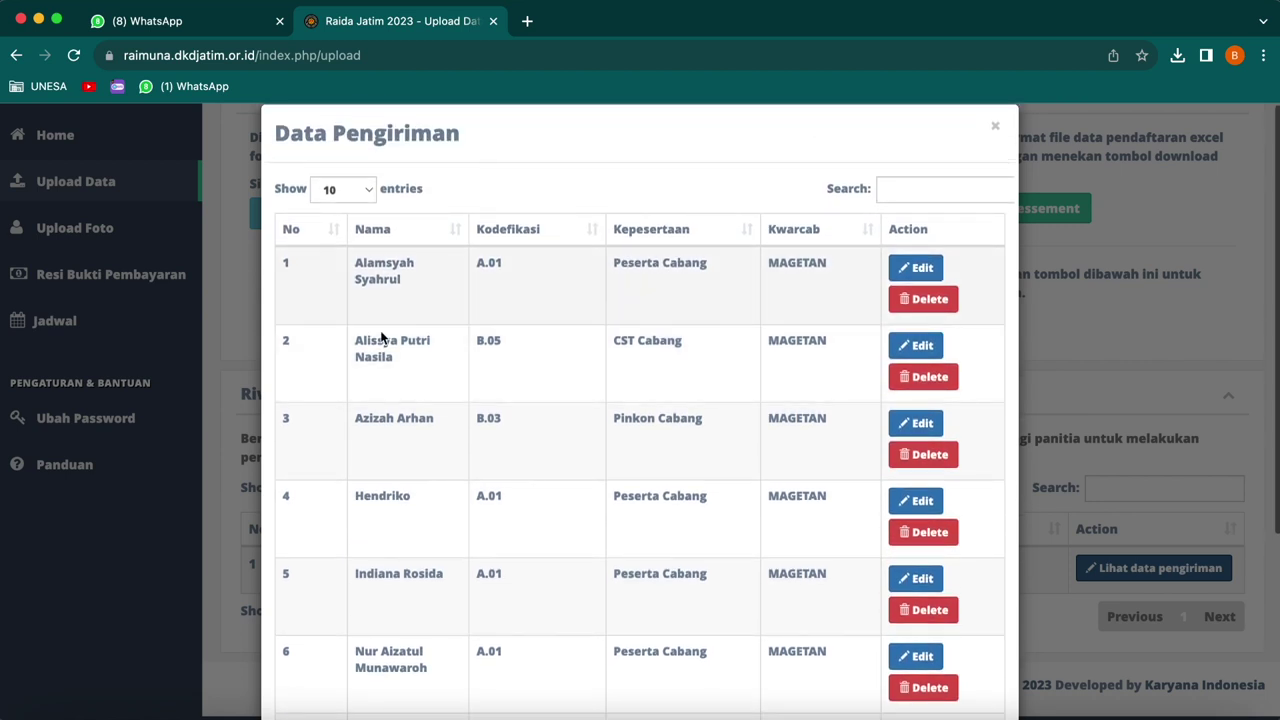
- Open the uploaded submission's participant list, closing the first participant's edit form unchanged
click(899, 270)
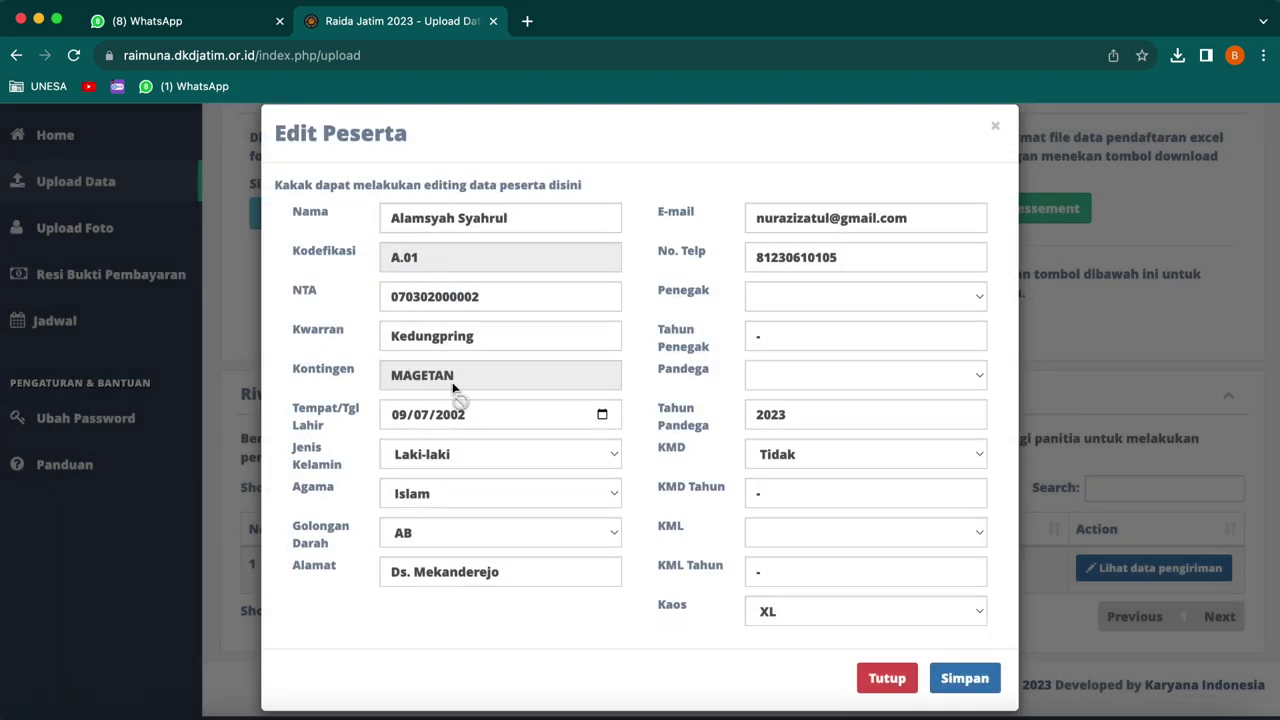
click(994, 132)
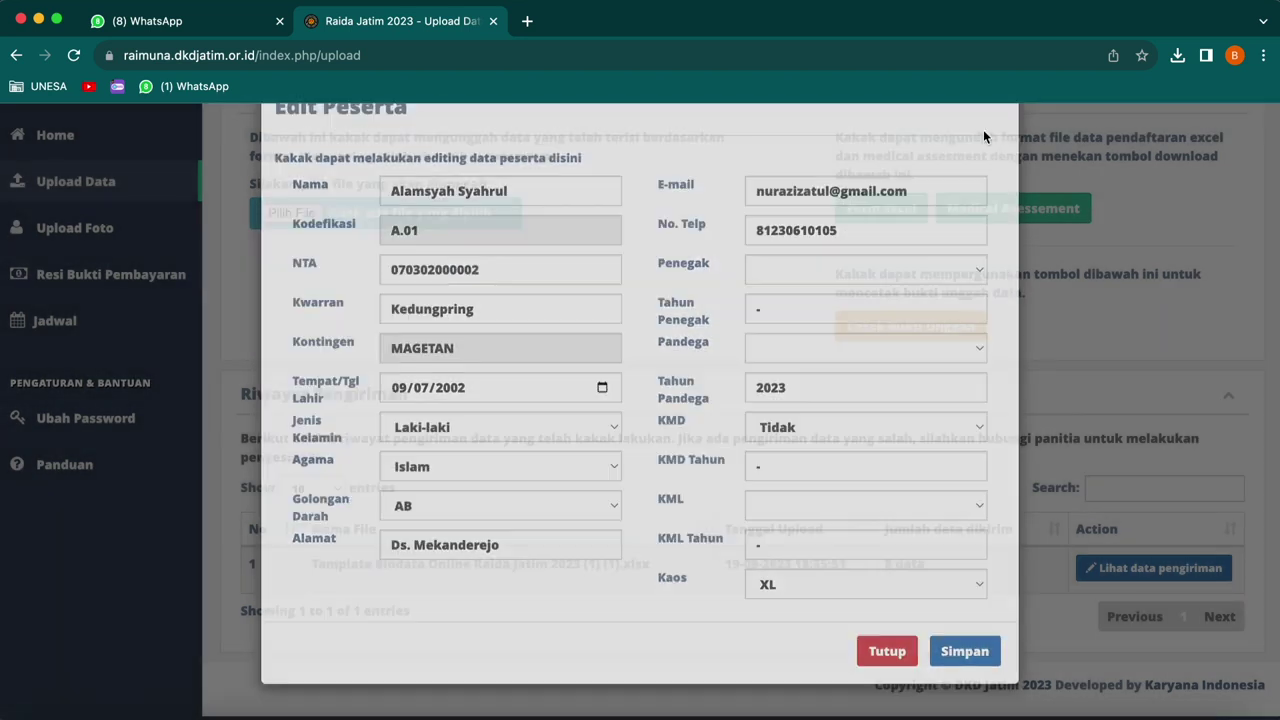
click(1165, 562)
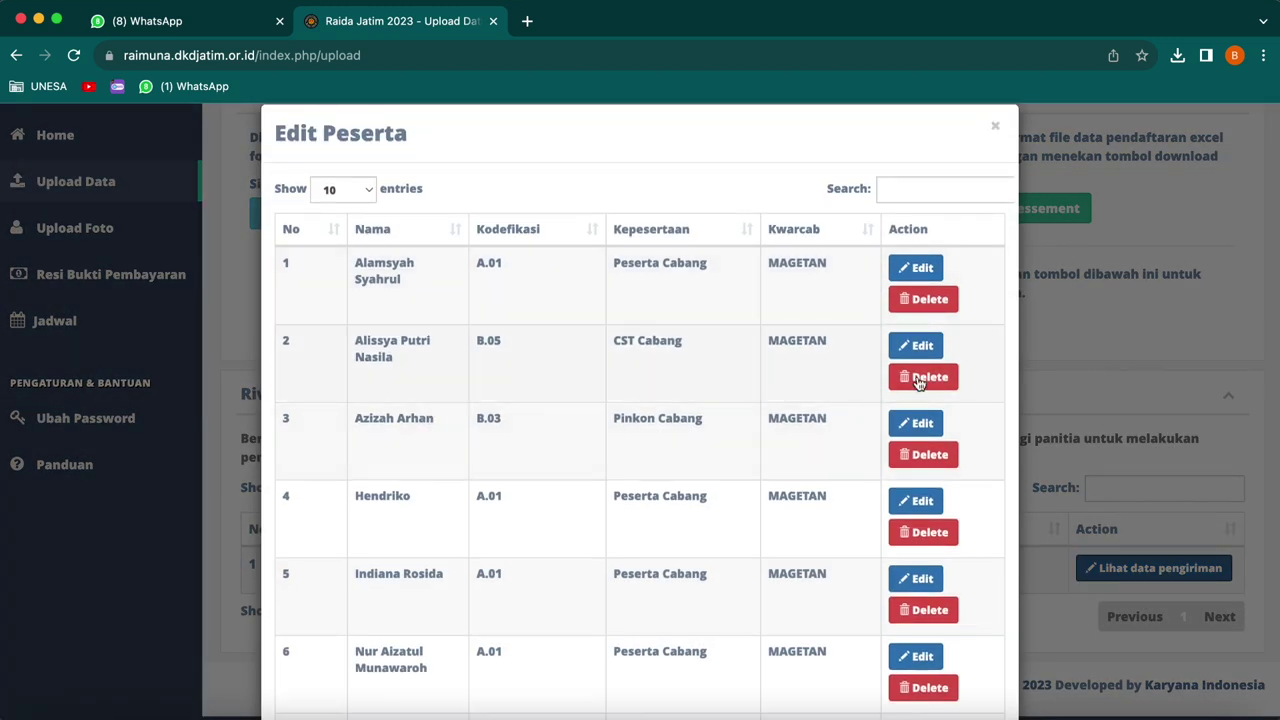
- Set the third participant's Golongan Darah to A, save it, and go to Upload Foto
click(920, 423)
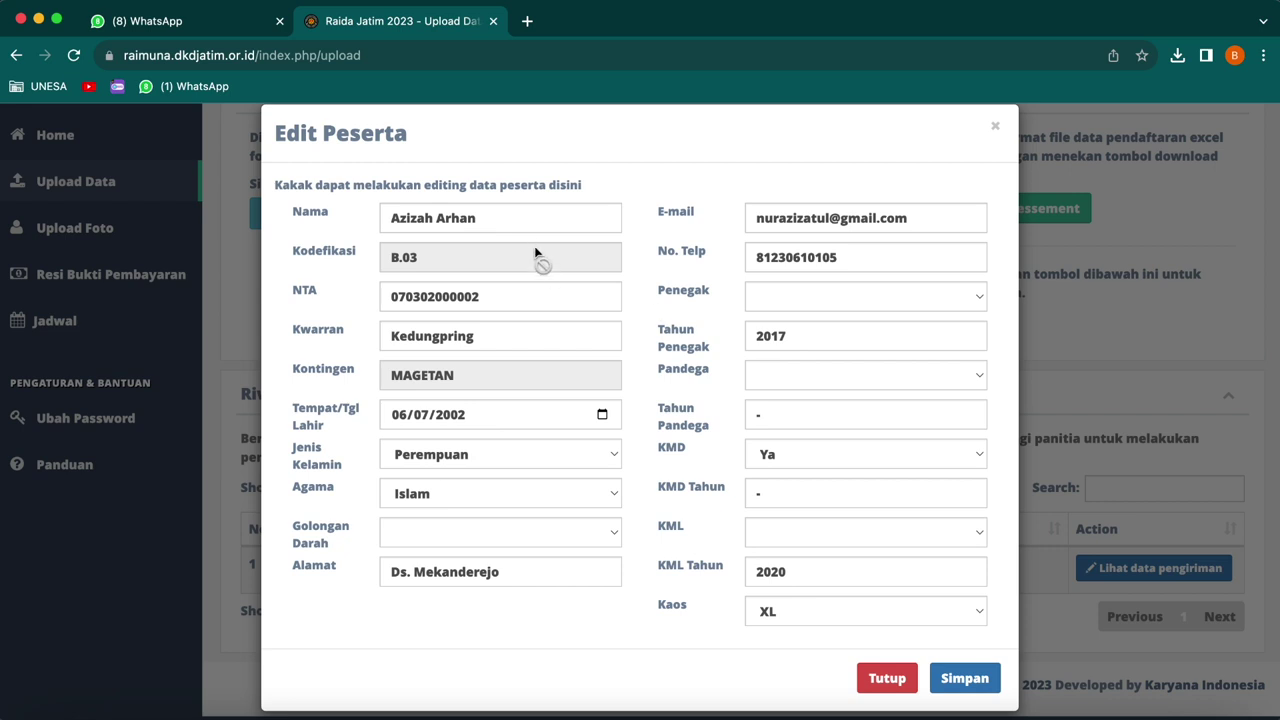
click(610, 535)
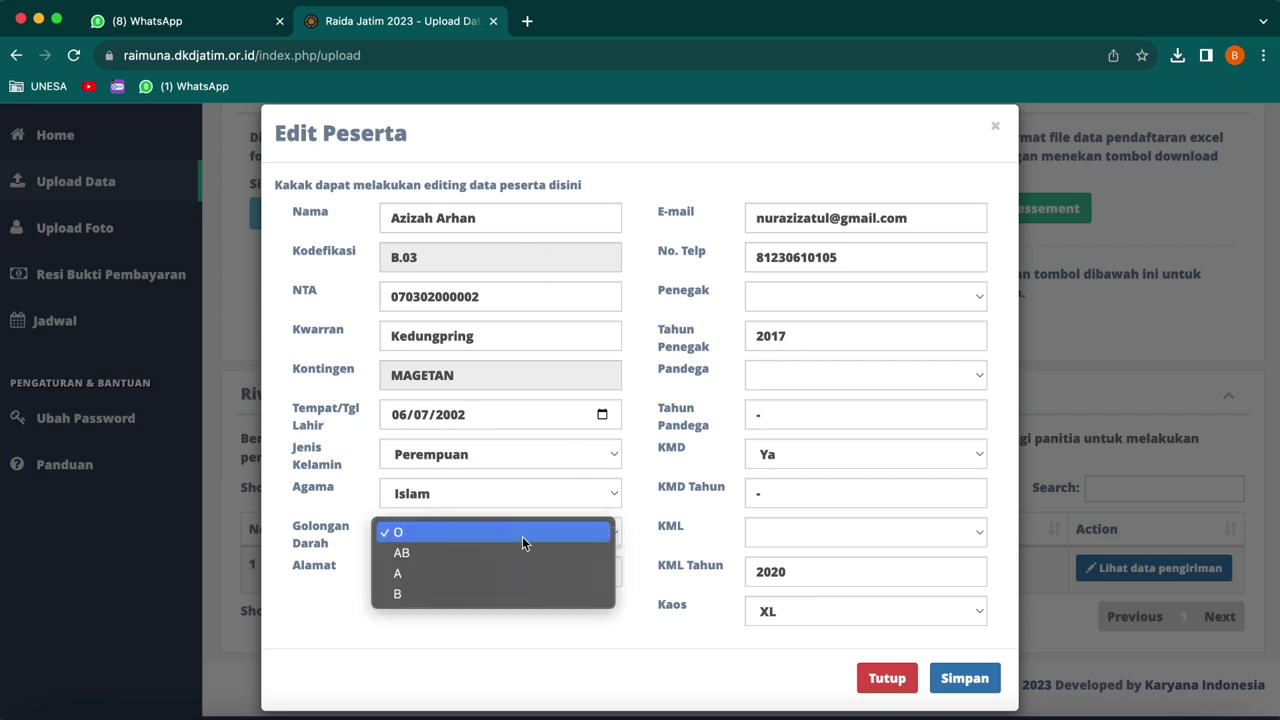
click(429, 574)
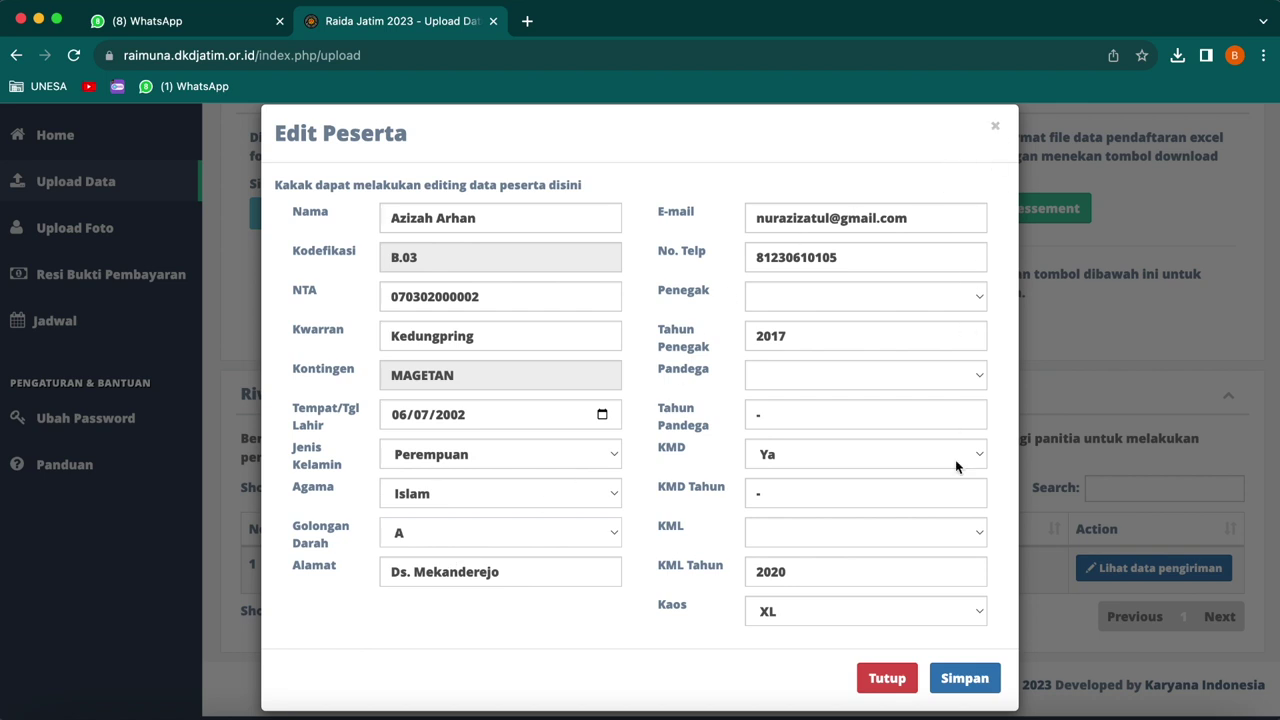
click(966, 678)
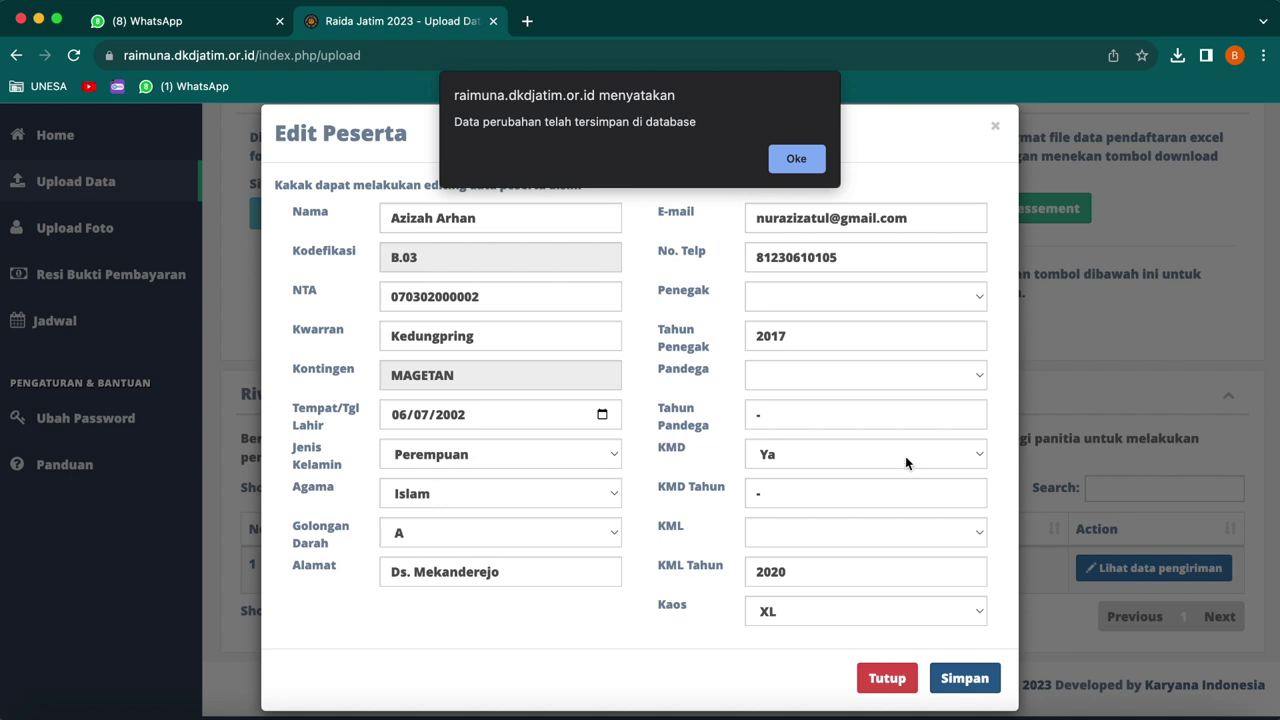
key(Return)
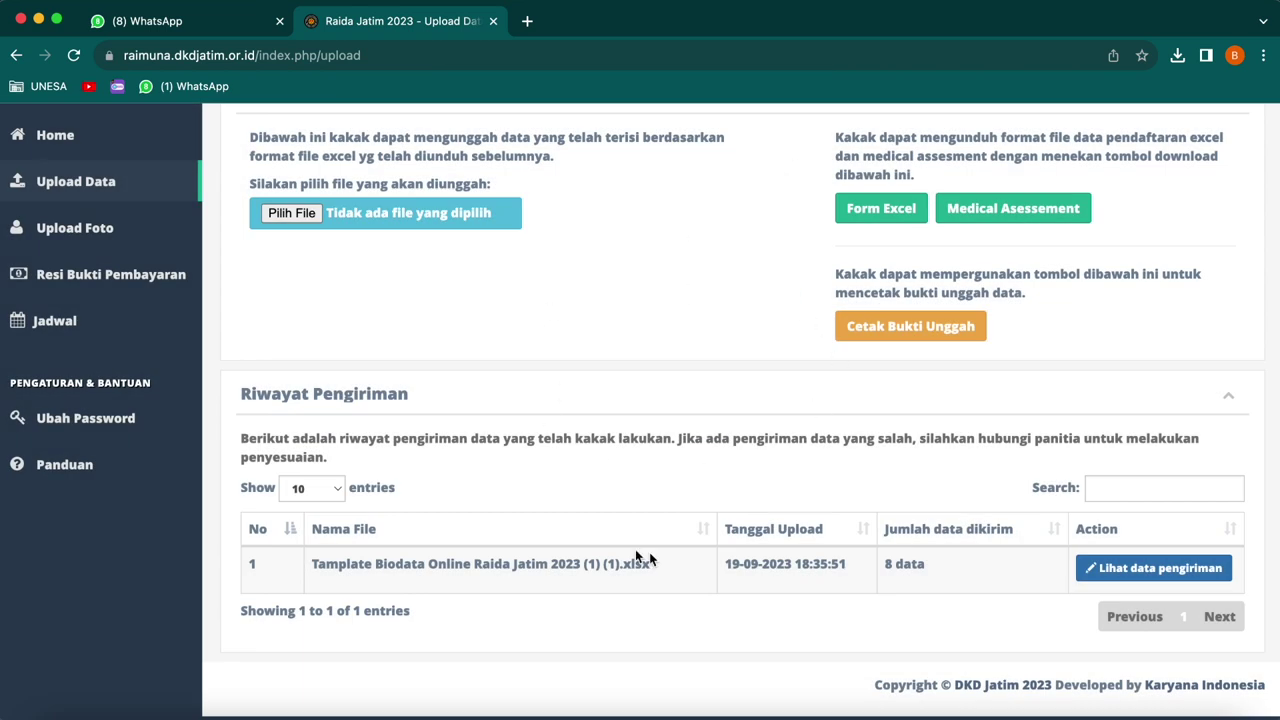
click(68, 230)
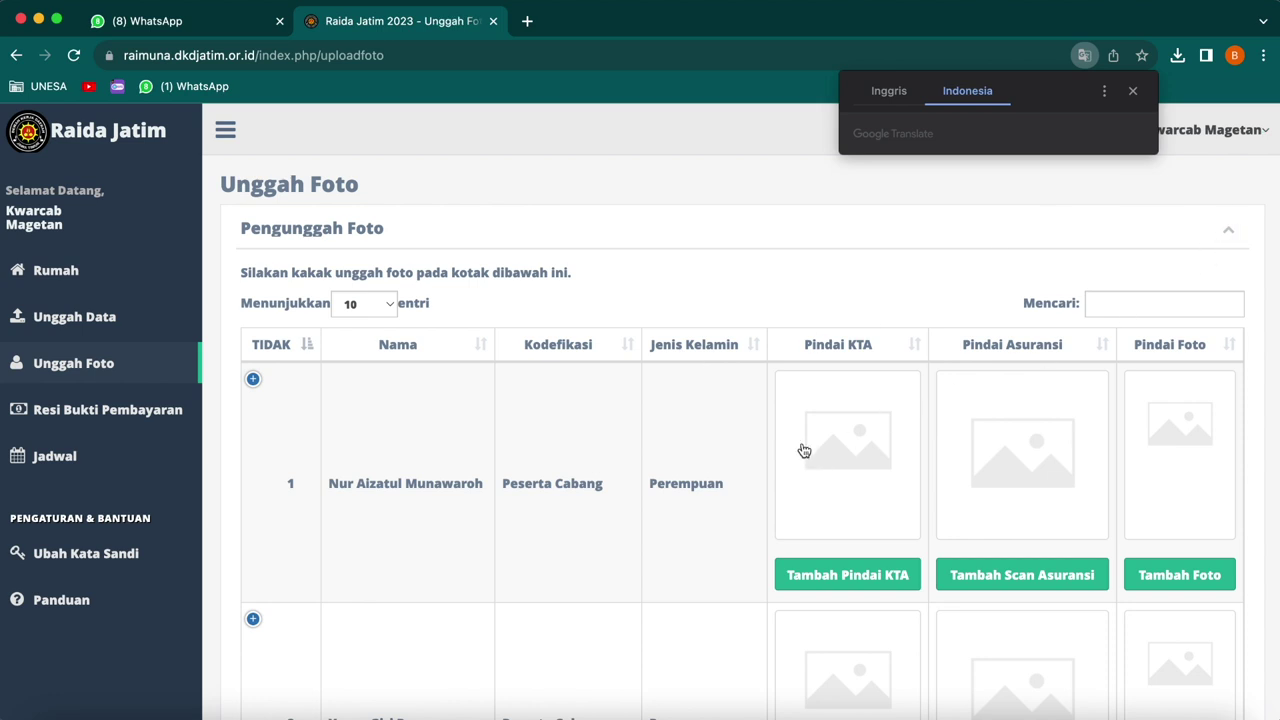
- Show 100 entries per page in the Unggah Foto participant table
scroll(877, 463, down, 1)
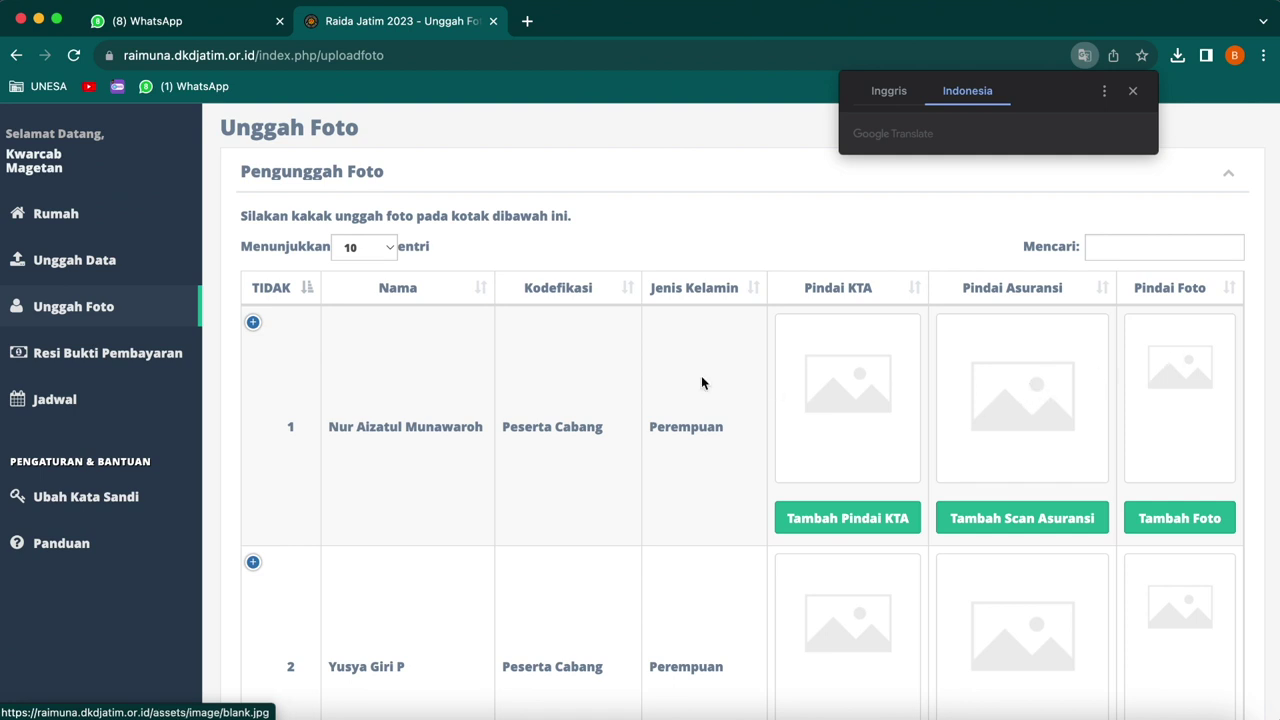
scroll(620, 376, down, 5)
scroll(581, 373, down, 10)
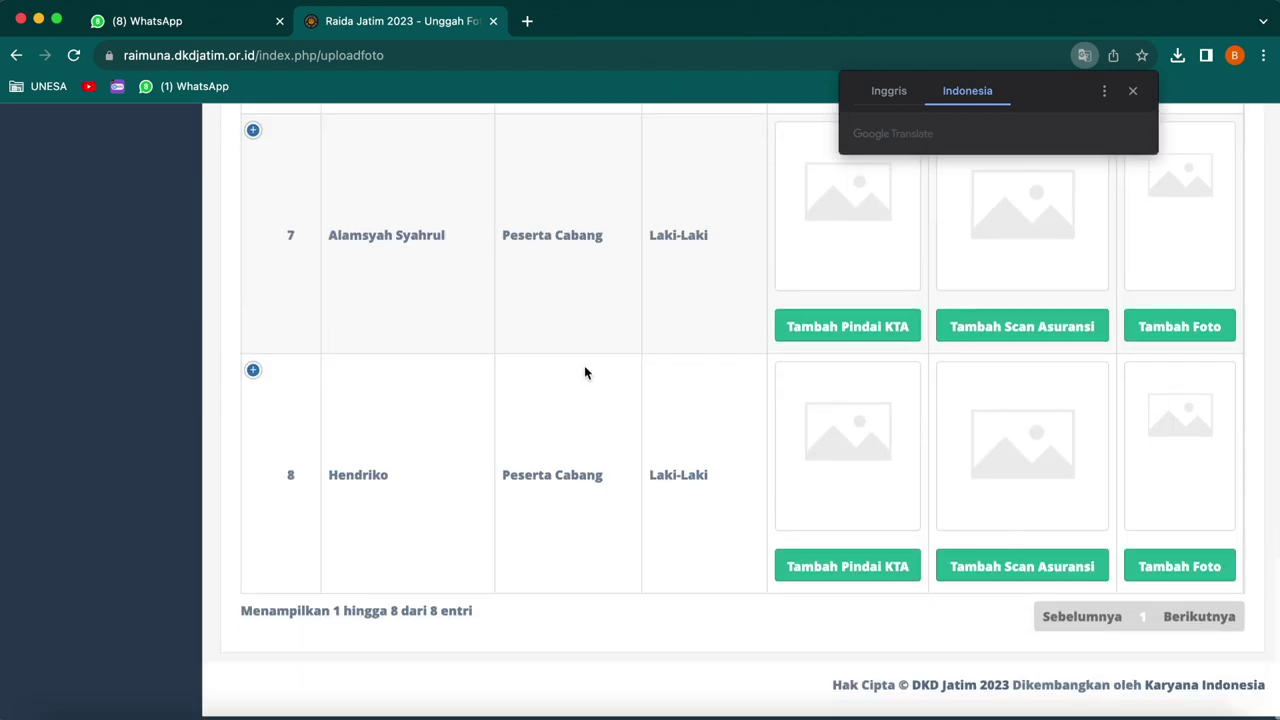
scroll(584, 365, up, 15)
scroll(585, 365, down, 15)
scroll(583, 358, up, 2)
scroll(584, 358, up, 15)
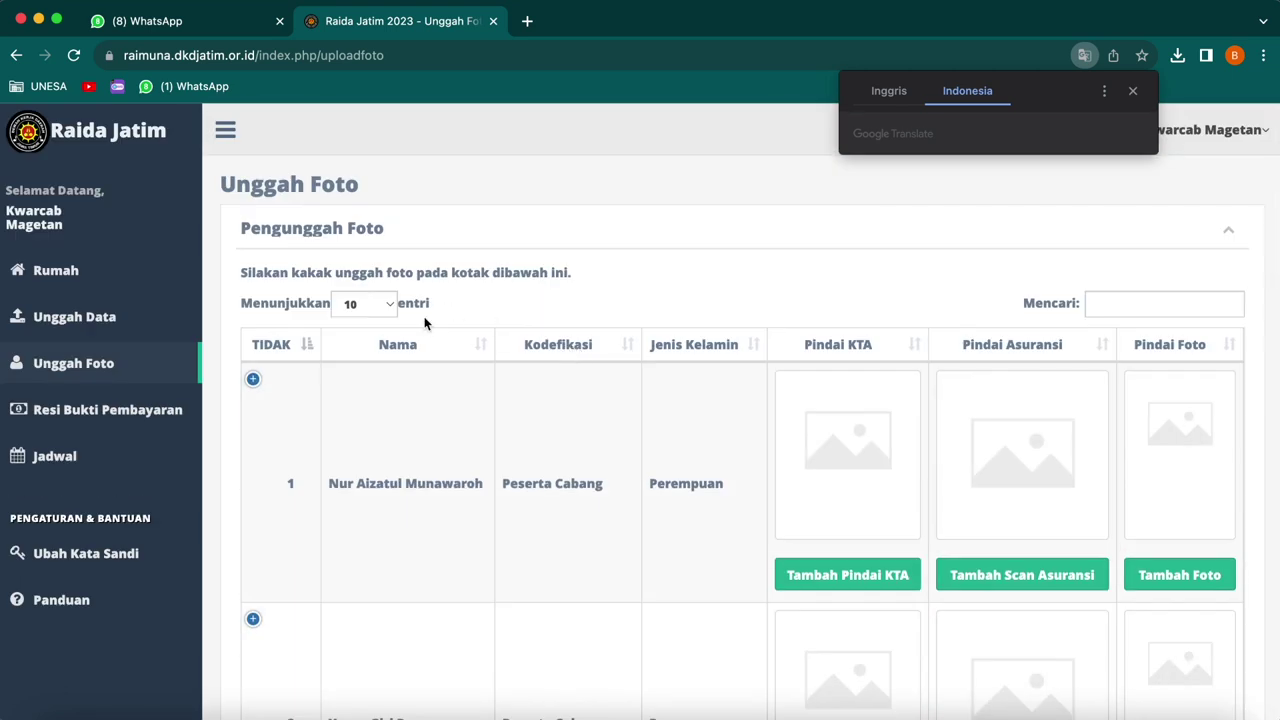
click(392, 308)
click(369, 358)
- Review all eight listed participants, then return to the Unggah Data form
scroll(565, 312, down, 8)
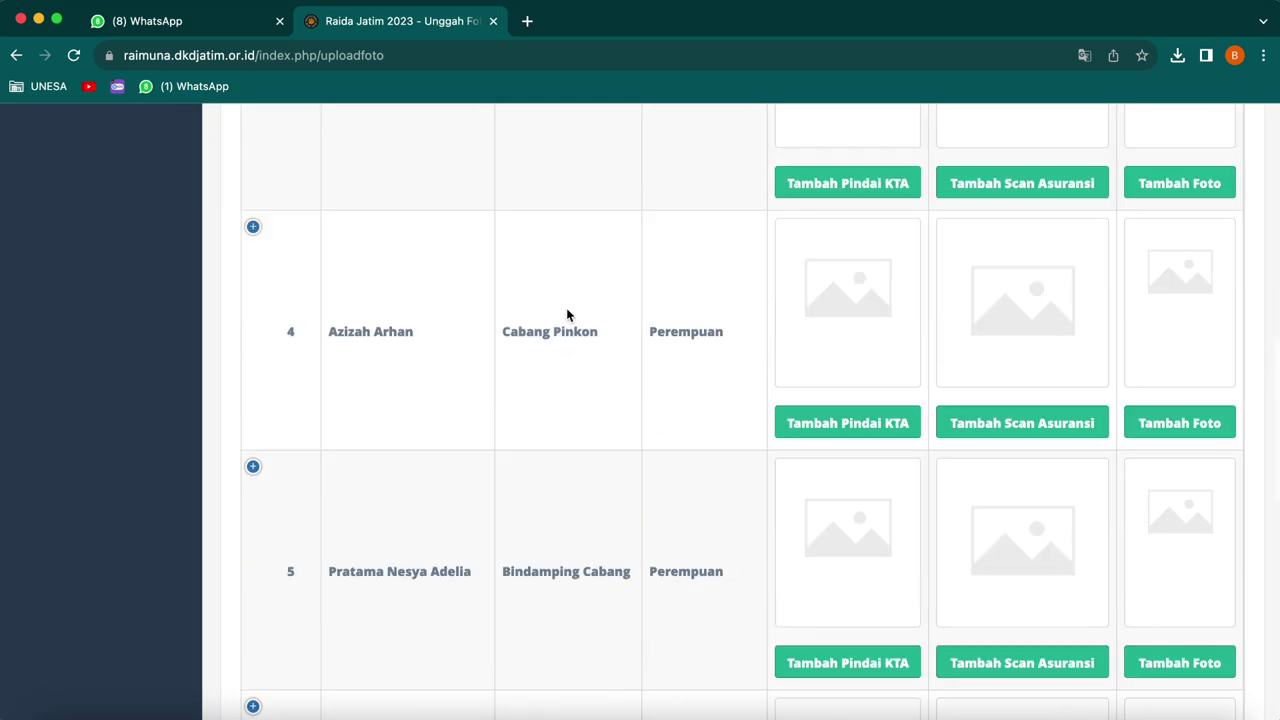
scroll(567, 315, down, 3)
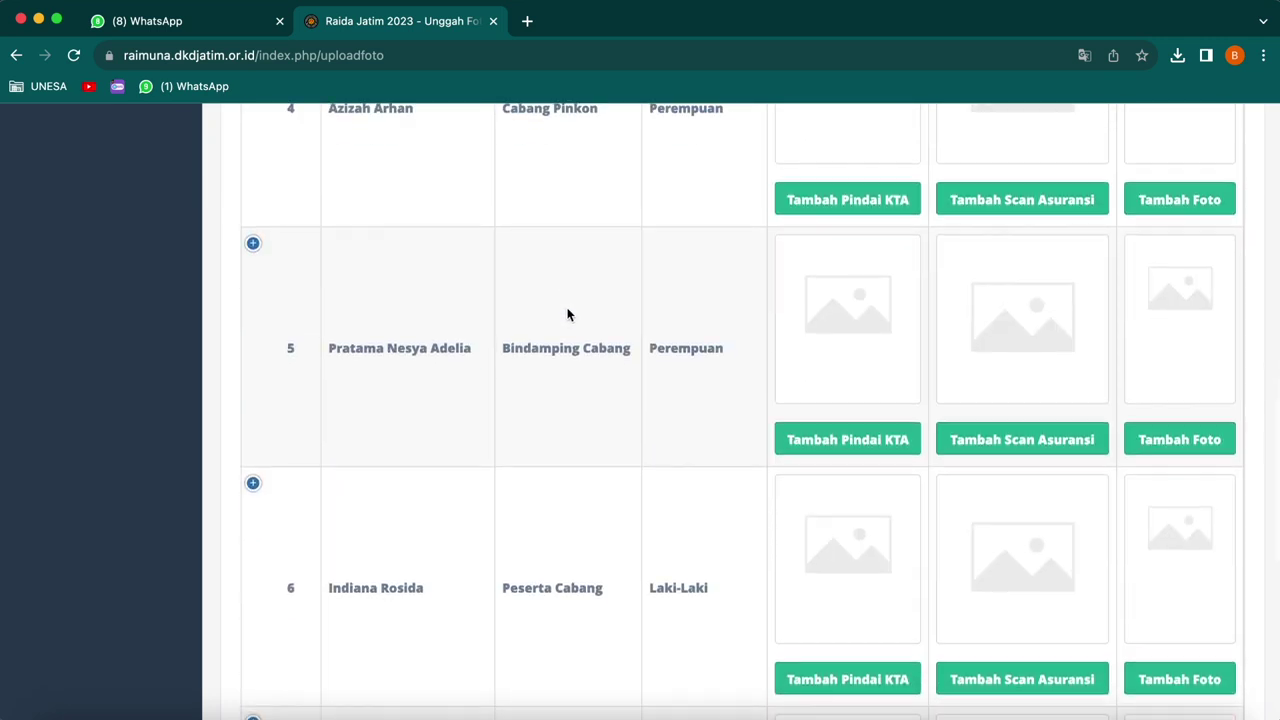
scroll(567, 313, up, 12)
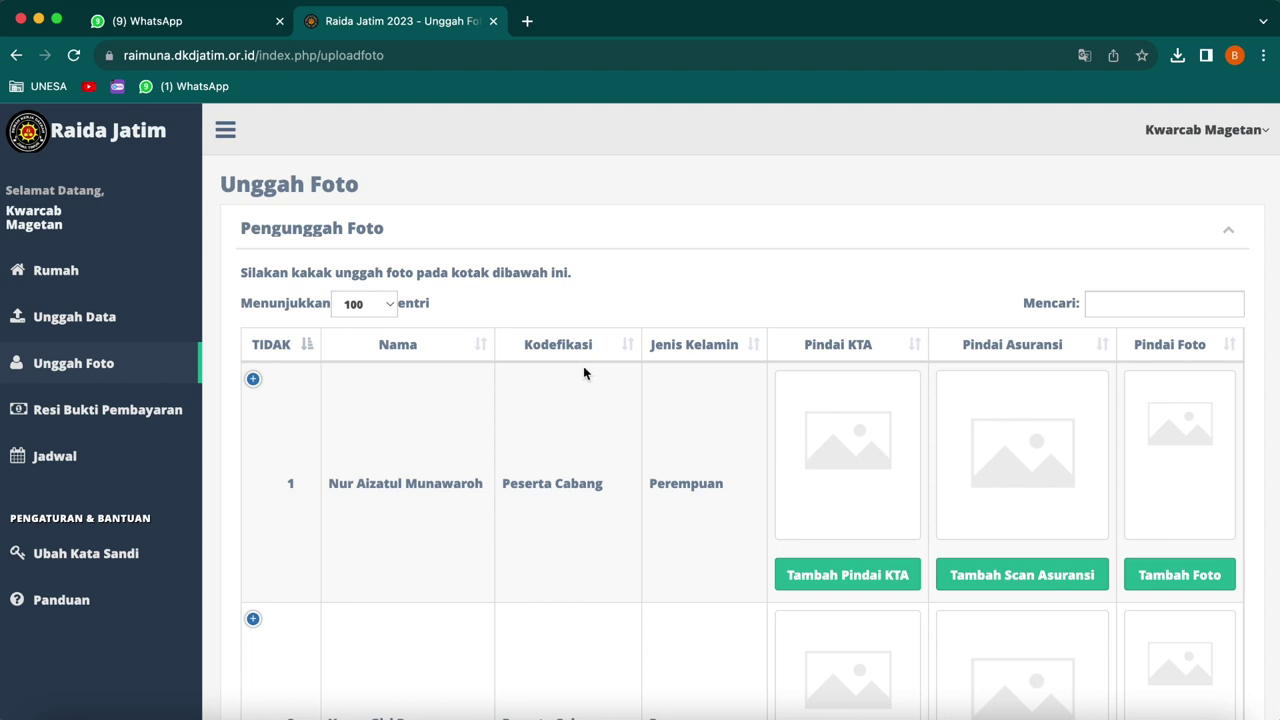
scroll(588, 371, down, 3)
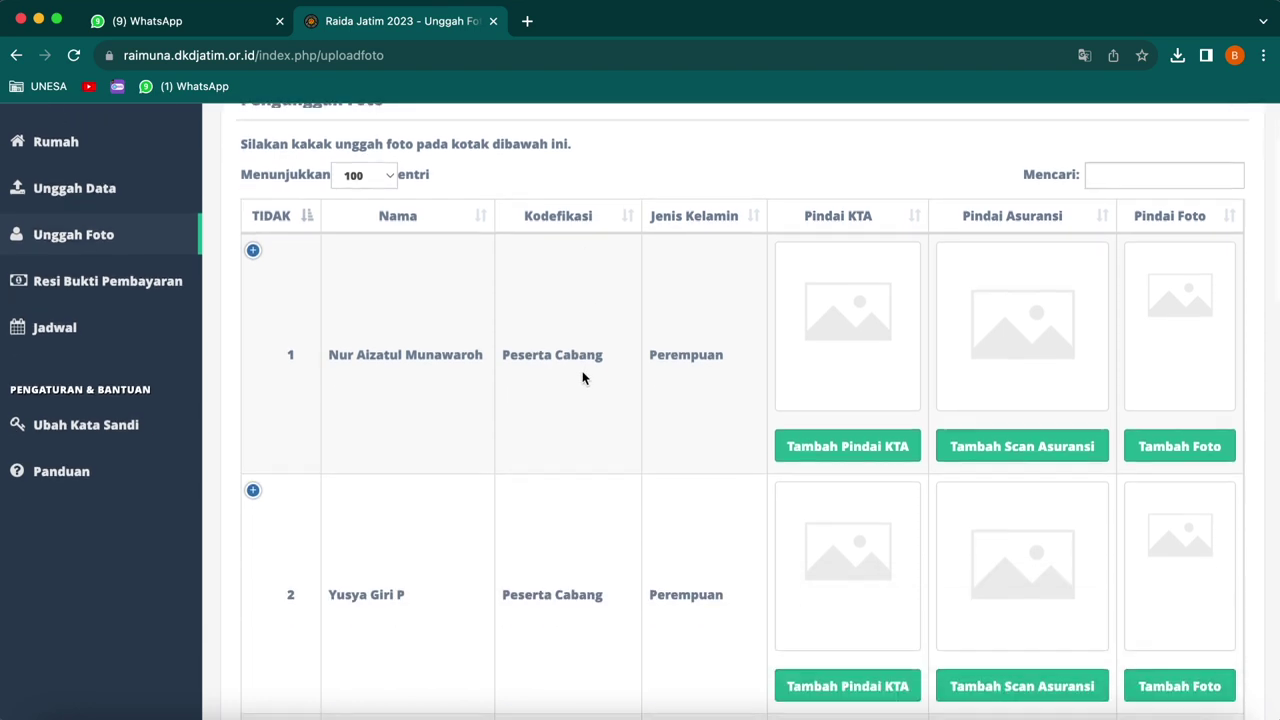
scroll(582, 371, down, 15)
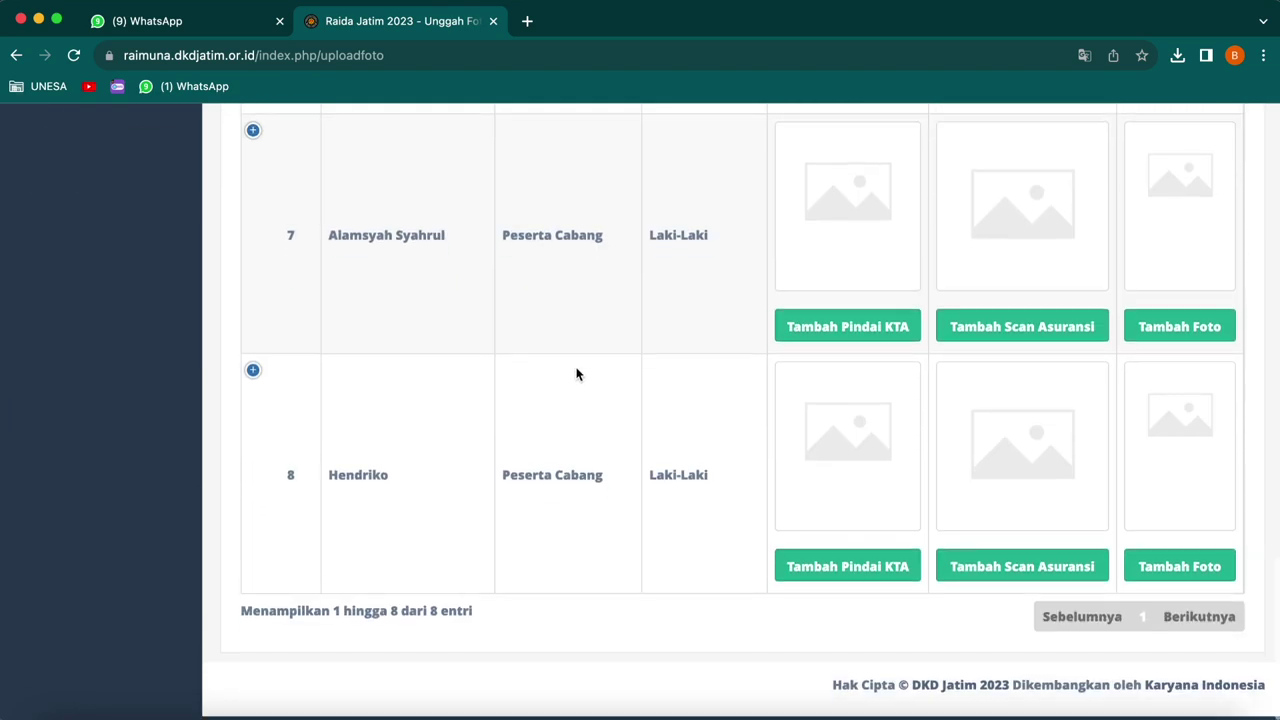
scroll(577, 371, up, 5)
scroll(561, 372, up, 20)
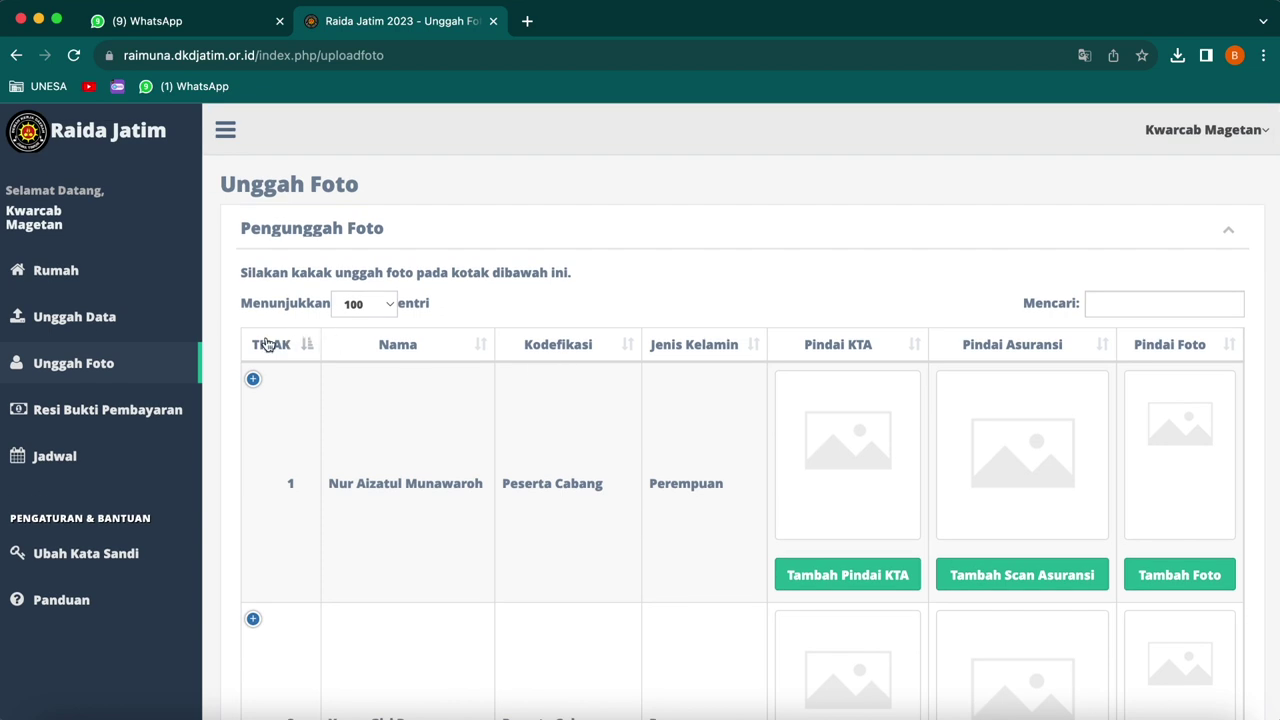
click(113, 332)
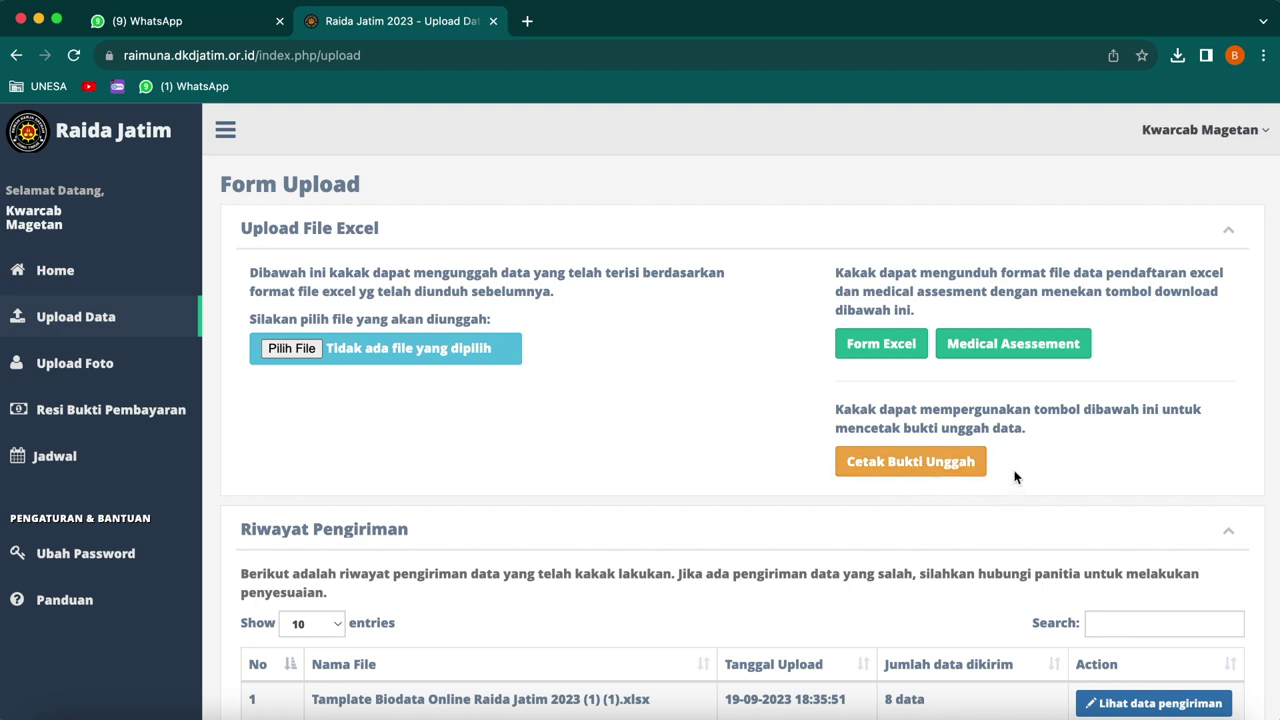
click(918, 470)
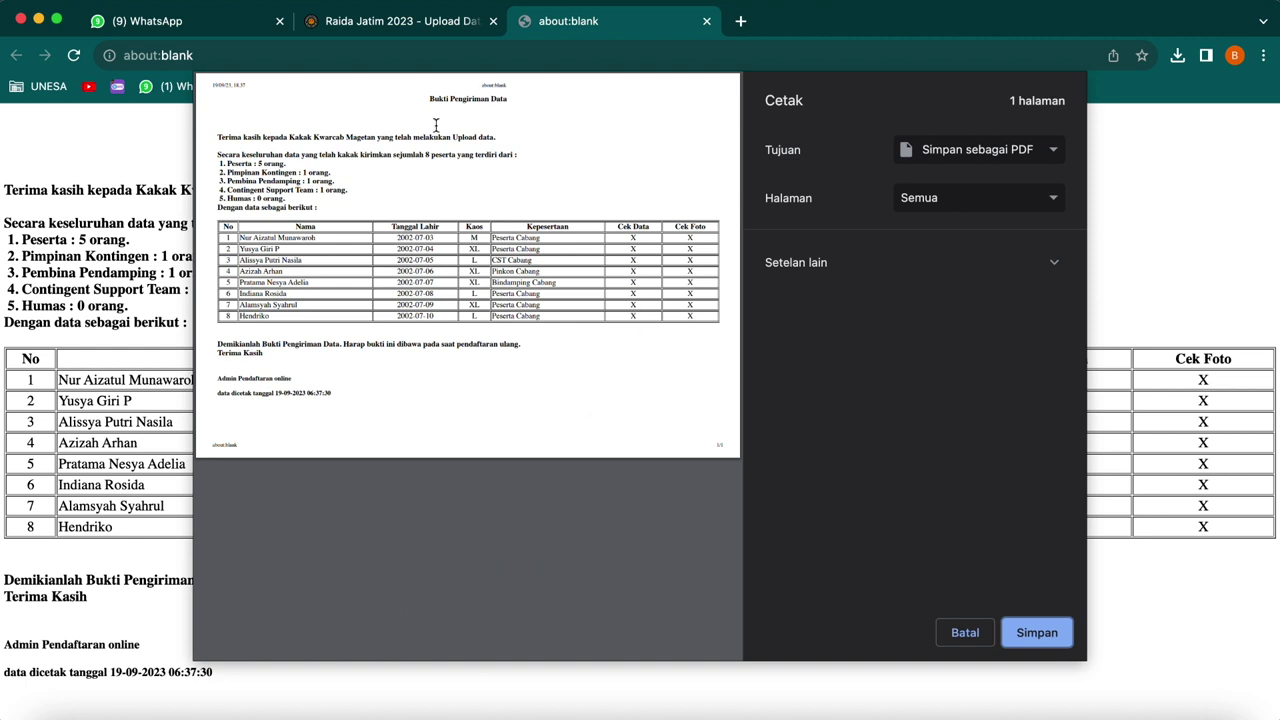
click(966, 632)
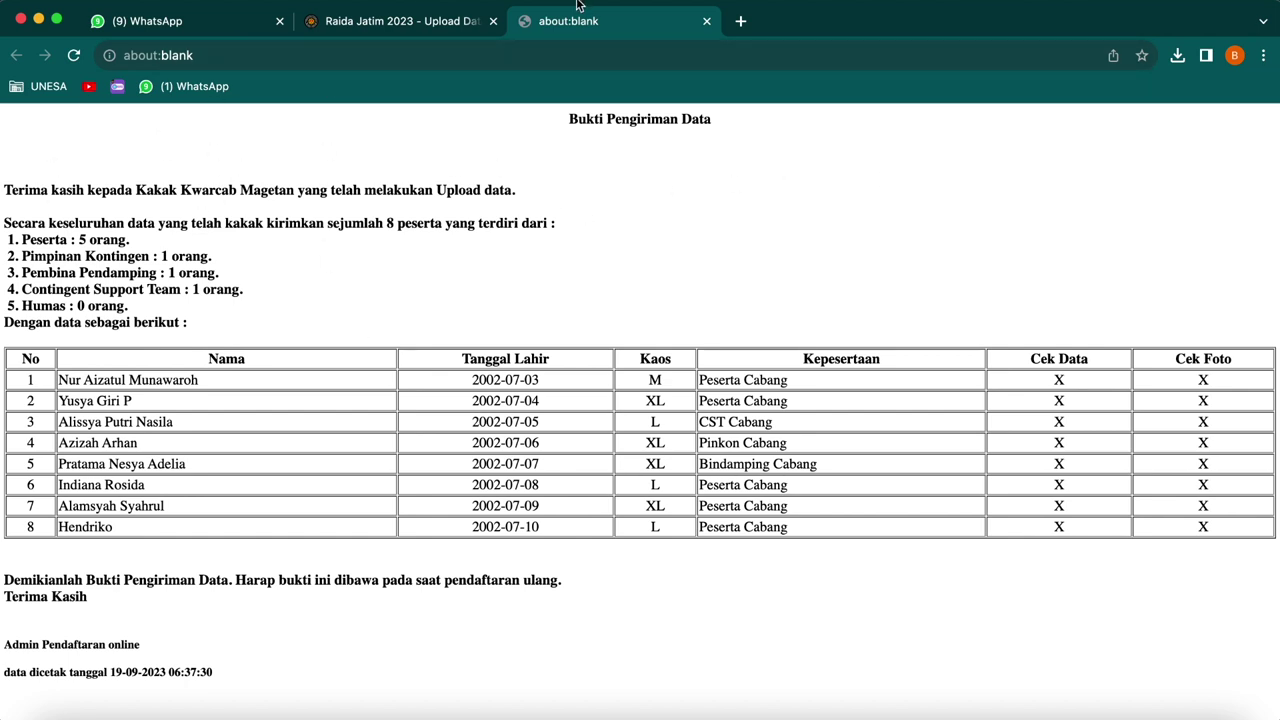
click(706, 21)
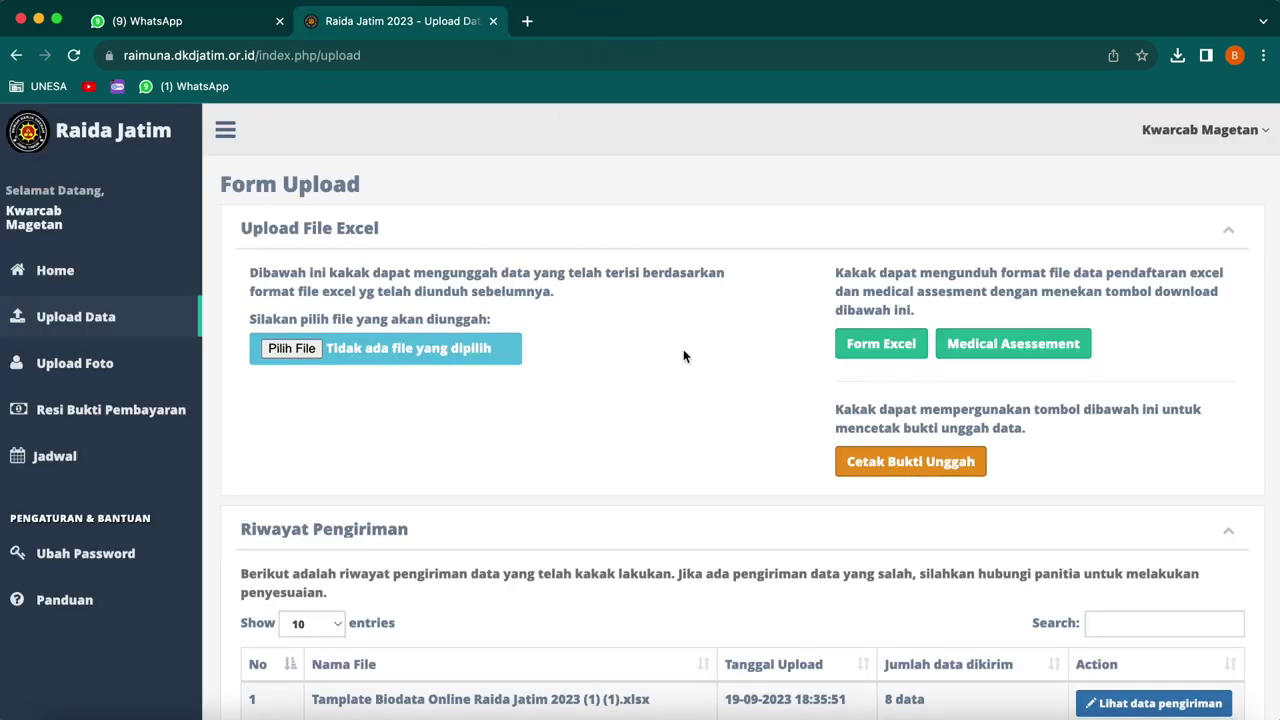
scroll(689, 350, down, 1)
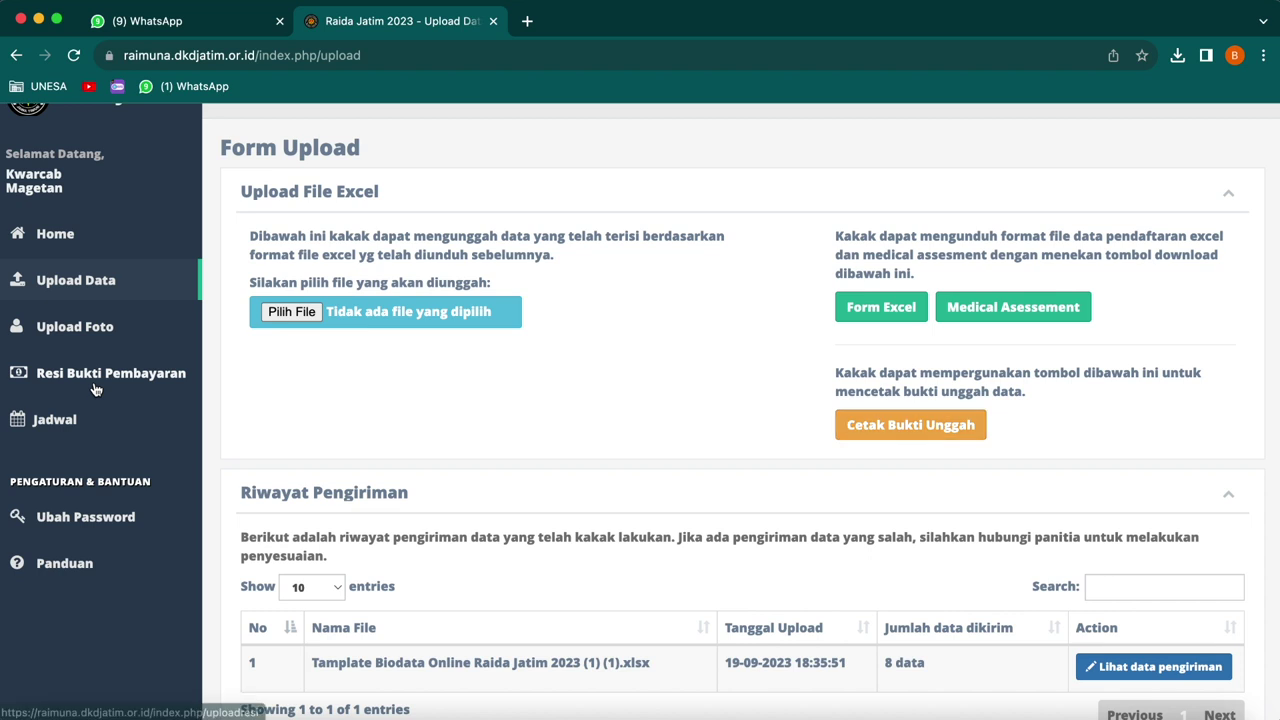
click(98, 384)
scroll(1246, 374, down, 3)
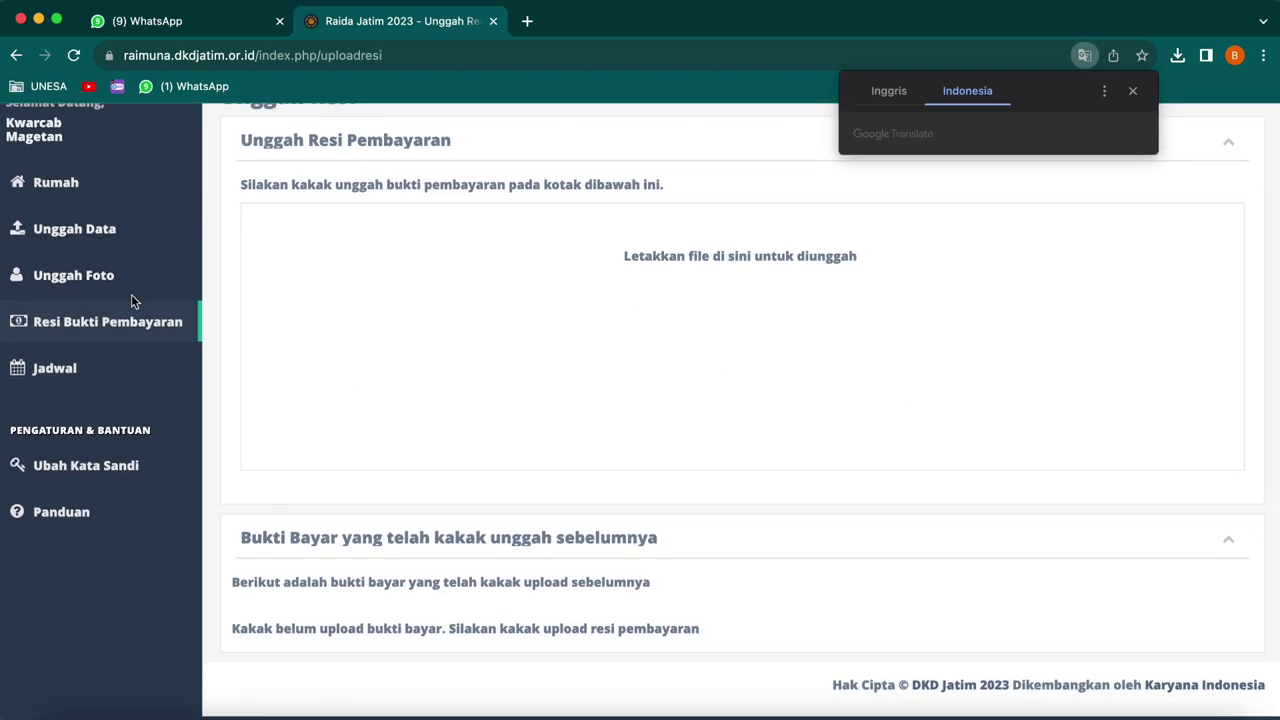
scroll(89, 301, up, 3)
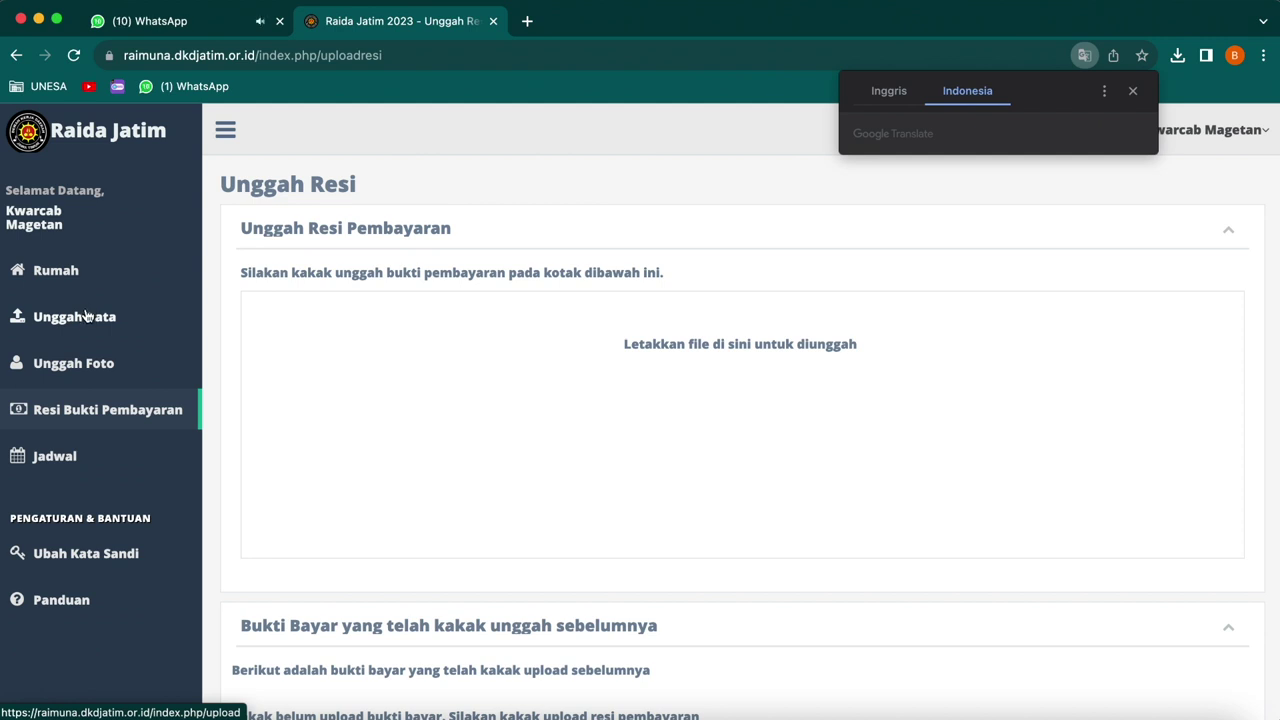
click(92, 317)
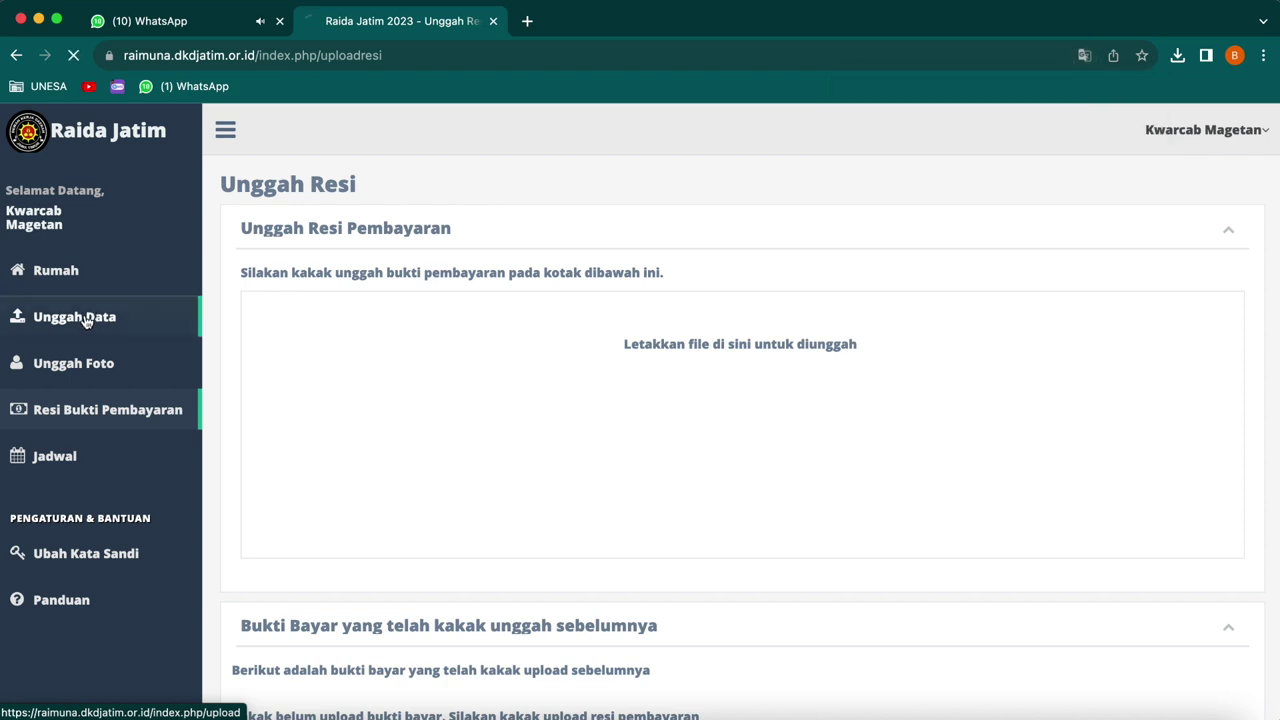